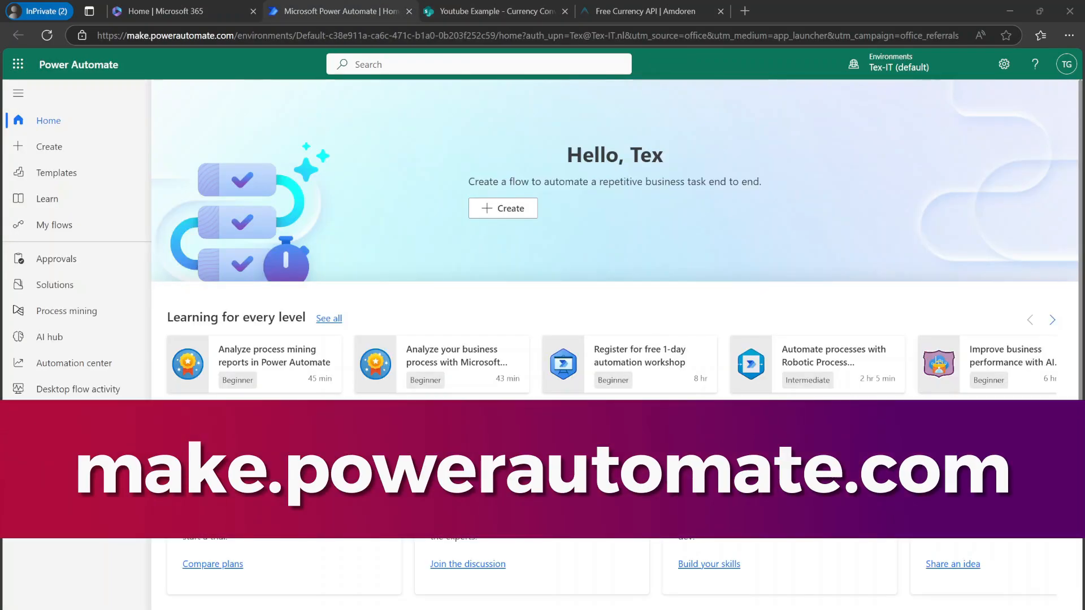
Step: Create an automated cloud flow named "Currency Exchanger" triggered by SharePoint's "When an item is created"
{"action": "left_click", "coordinate": [72, 154]}
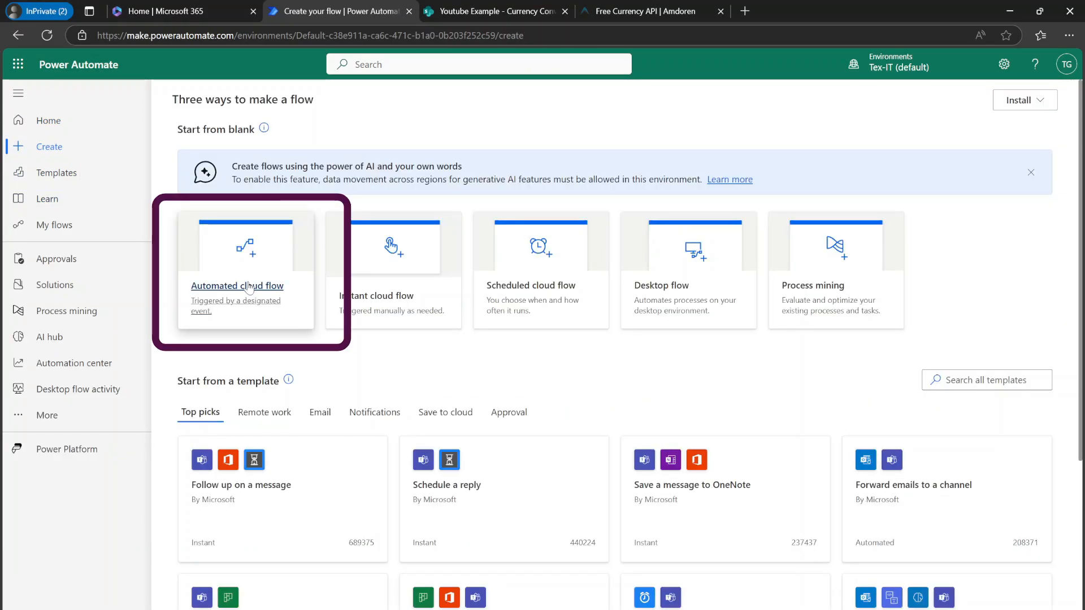
{"action": "left_click", "coordinate": [249, 287]}
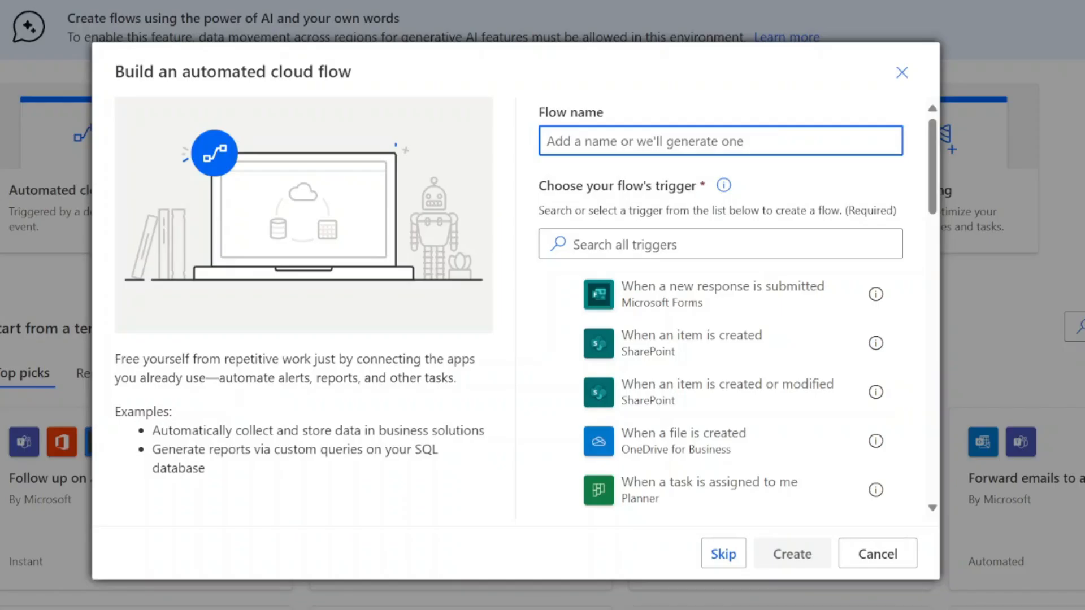
{"action": "type", "text": "Currency Exchanger"}
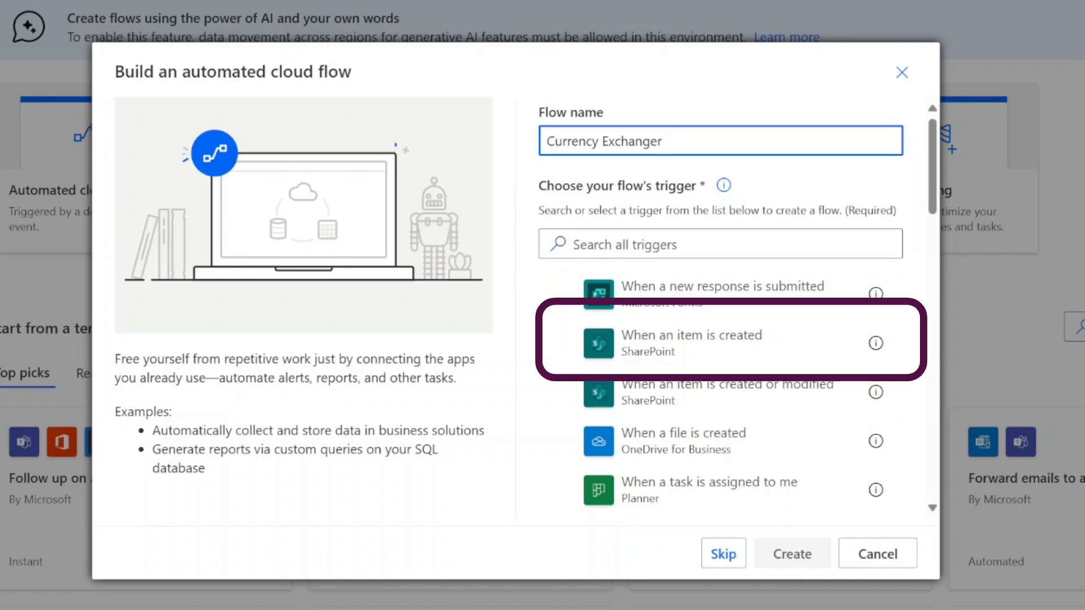
{"action": "left_click", "coordinate": [647, 346]}
{"action": "left_click", "coordinate": [774, 557]}
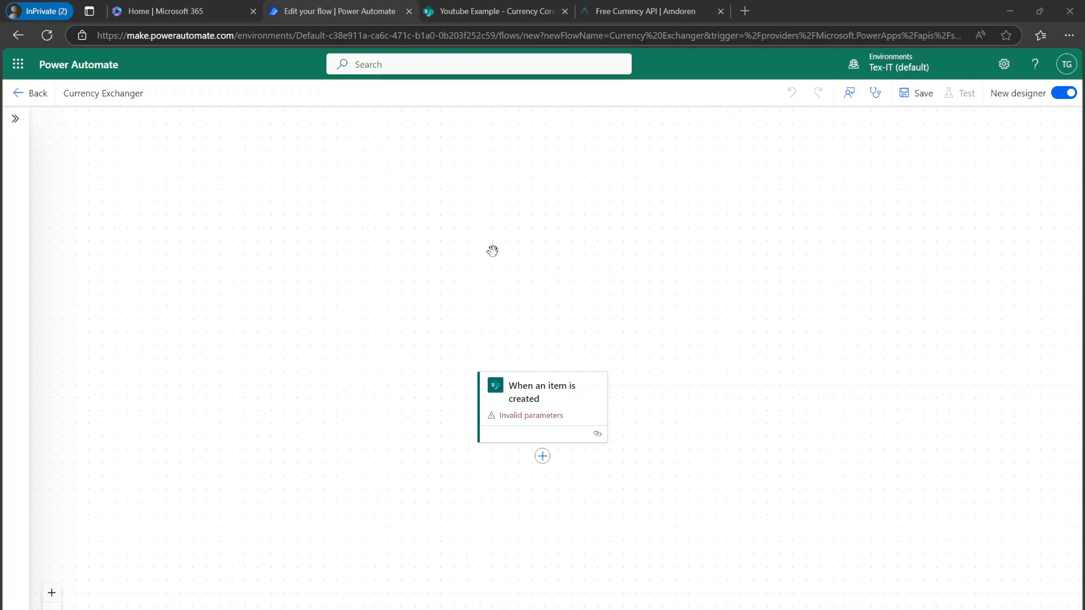
Step: Add an HTTP action after the trigger
{"action": "left_click", "coordinate": [545, 389]}
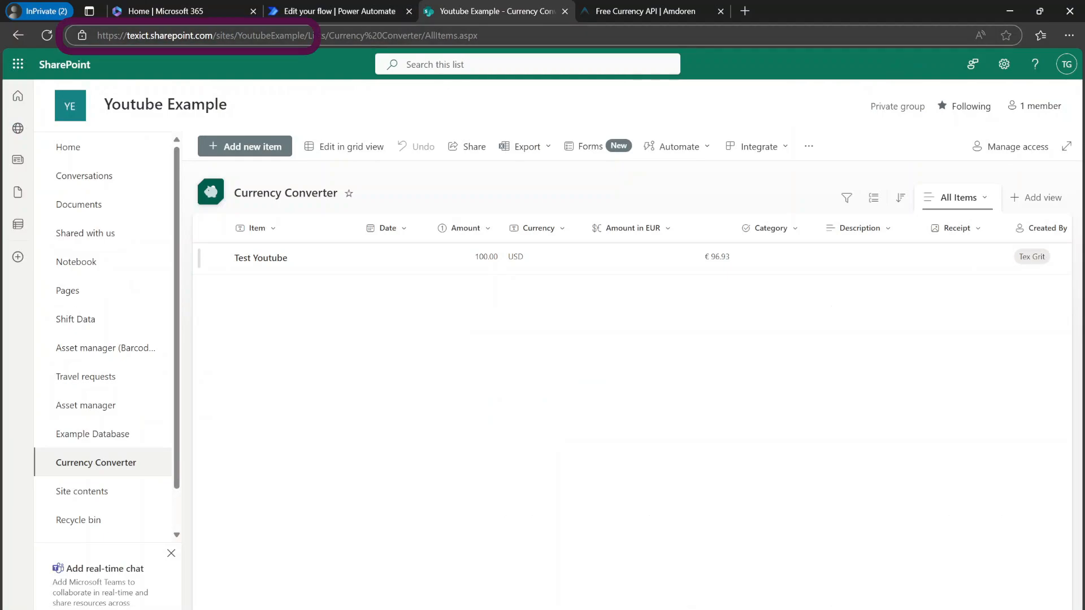
{"action": "left_click", "coordinate": [339, 11]}
{"action": "scroll", "coordinate": [443, 384], "scroll_direction": "down", "scroll_amount": 1}
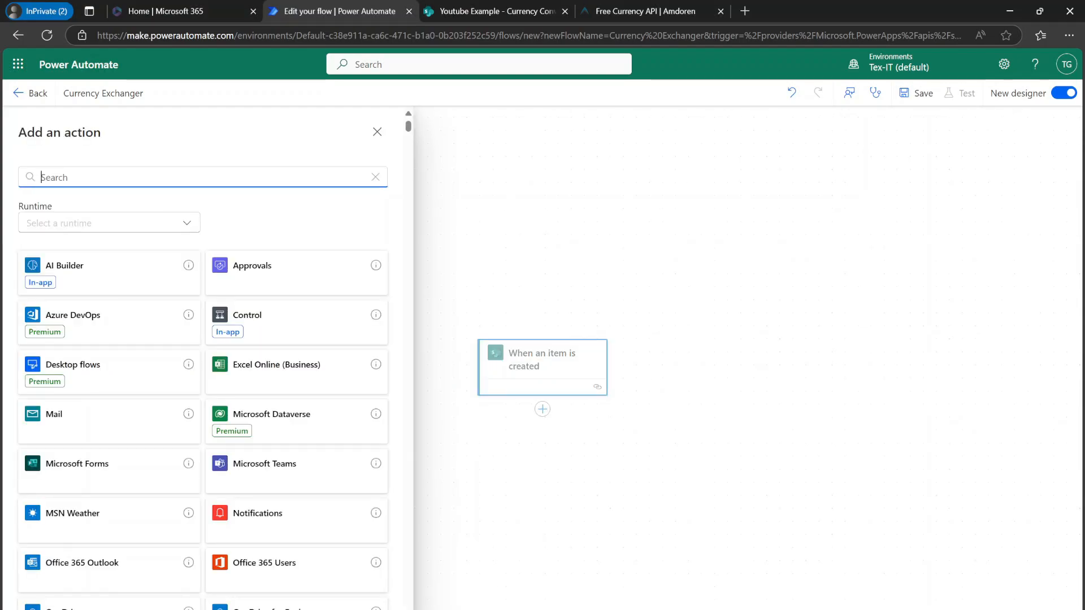
{"action": "type", "text": "http"}
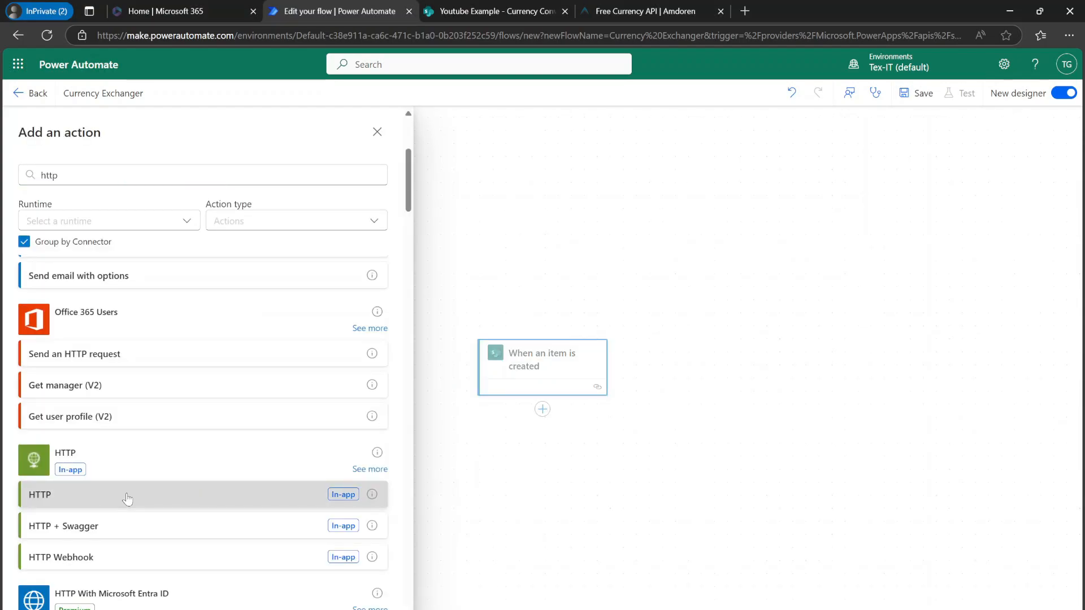
{"action": "left_click", "coordinate": [127, 497]}
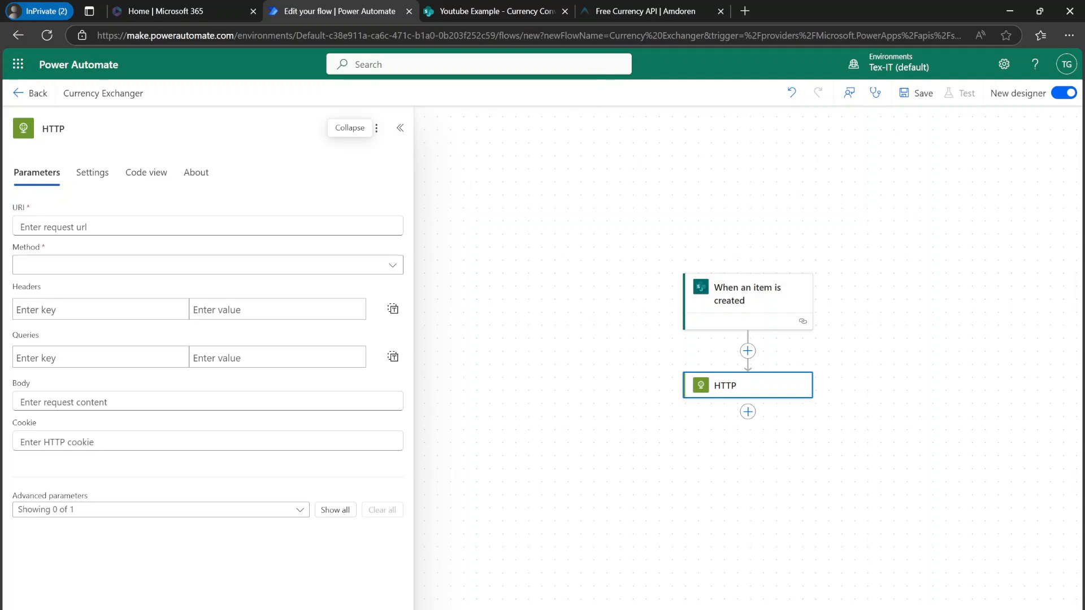
Step: Copy the example URL for converting 50 EUR to GBP from the Amdoren currency API page
{"action": "left_click", "coordinate": [620, 11]}
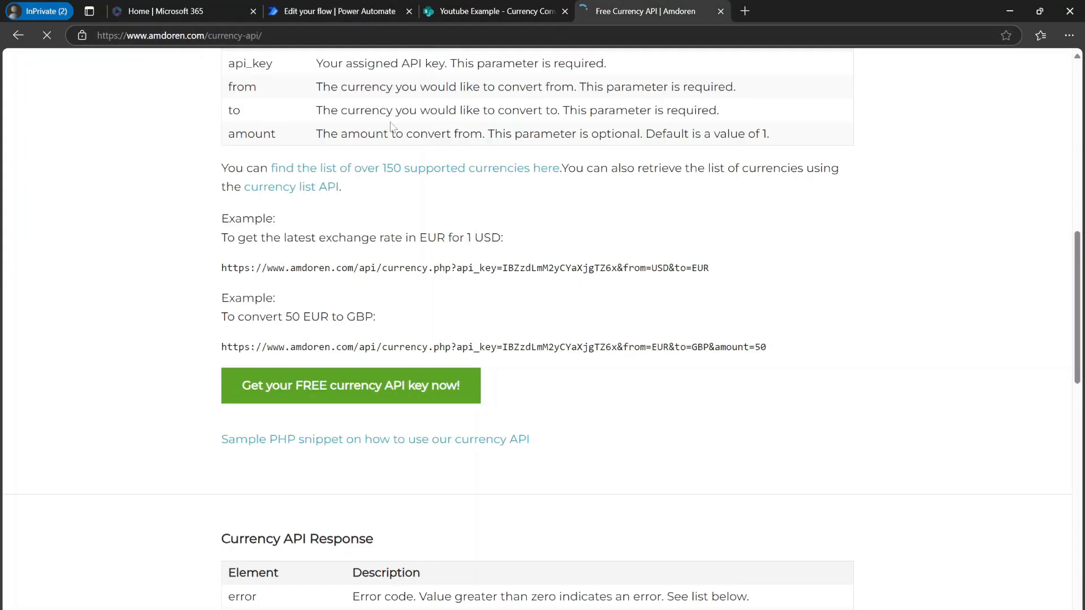
{"action": "scroll", "coordinate": [394, 128], "scroll_direction": "up", "scroll_amount": 3}
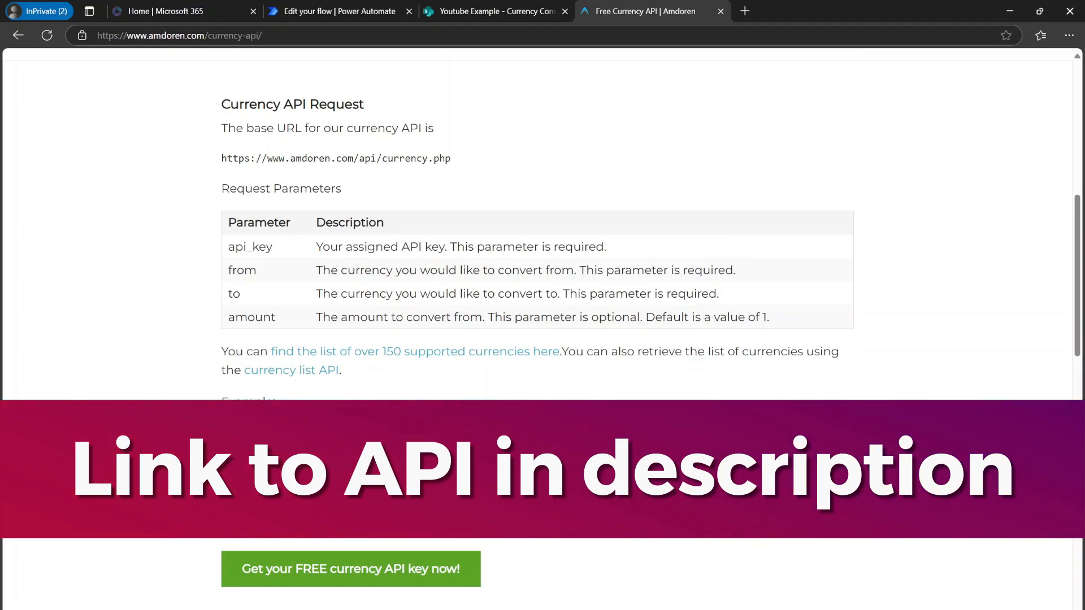
{"action": "scroll", "coordinate": [537, 328], "scroll_direction": "down", "scroll_amount": 1}
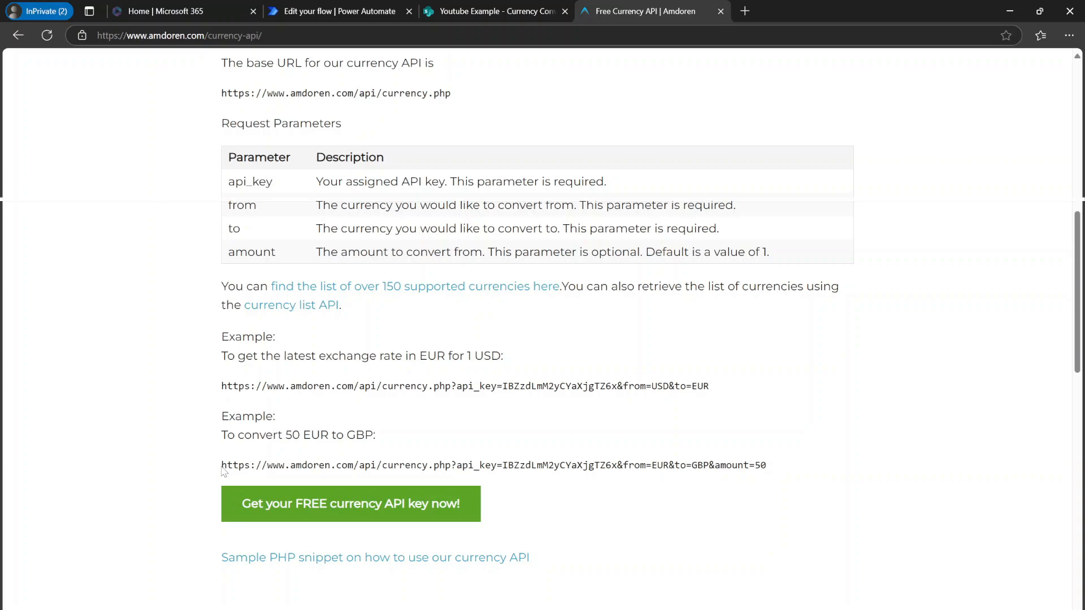
{"action": "left_click_drag", "start_coordinate": [222, 465], "coordinate": [791, 473]}
{"action": "key", "text": "ctrl+c"}
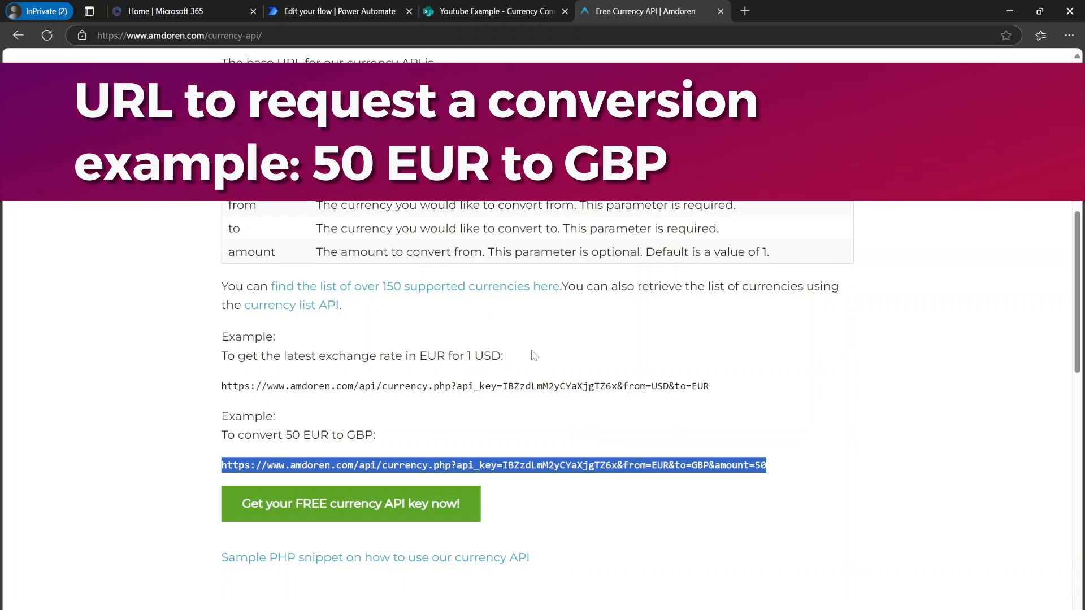
{"action": "left_click", "coordinate": [339, 10]}
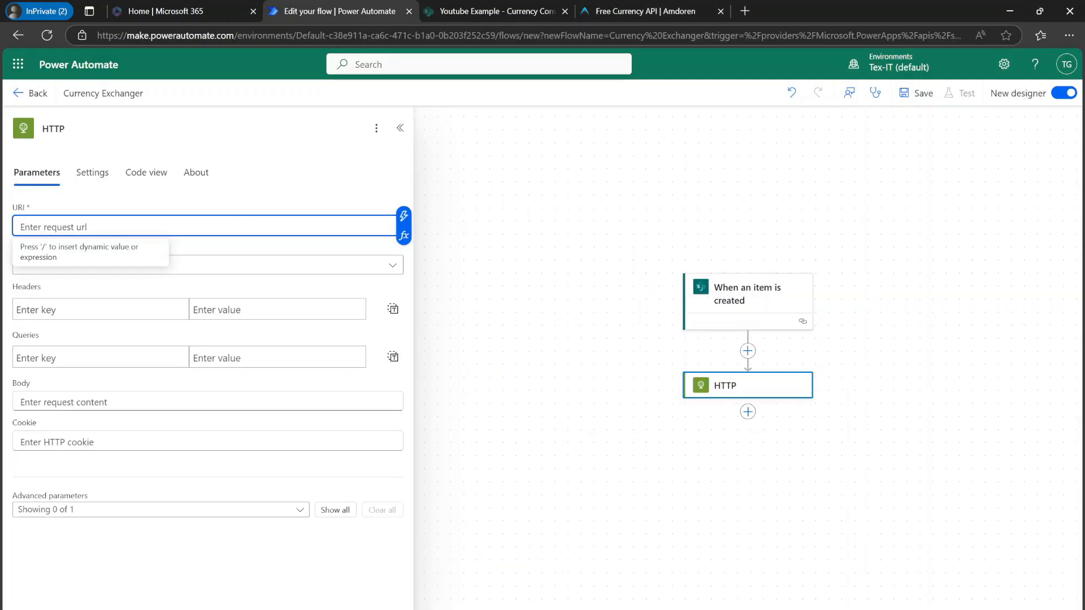
Step: Paste the example URL into the HTTP action's URI and replace its API key with your own API key
{"action": "key", "text": "ctrl+v"}
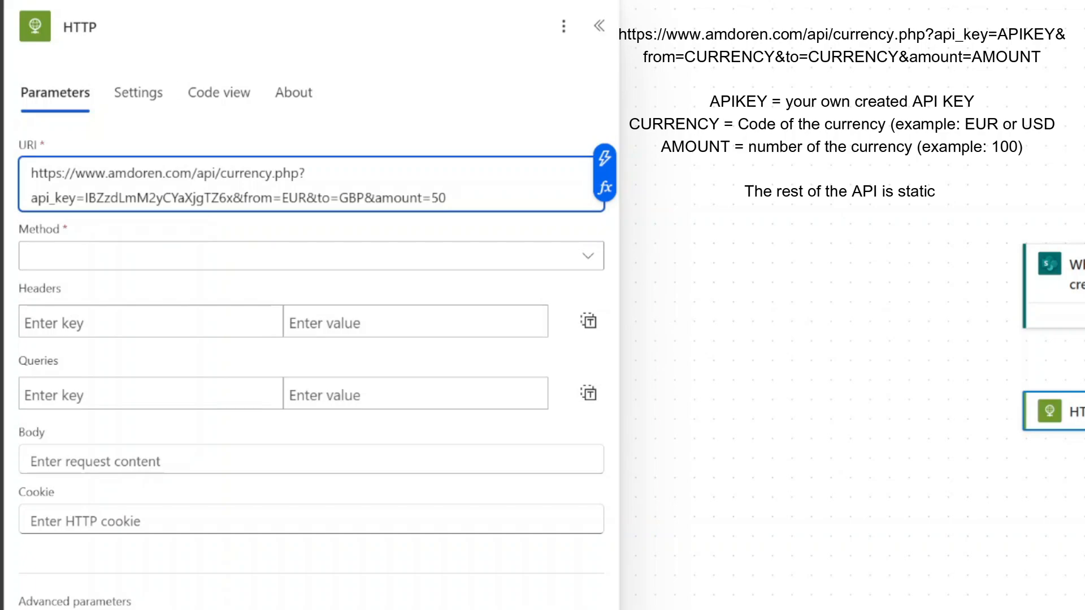
{"action": "double_click", "coordinate": [159, 198]}
{"action": "key", "text": "ctrl+v"}
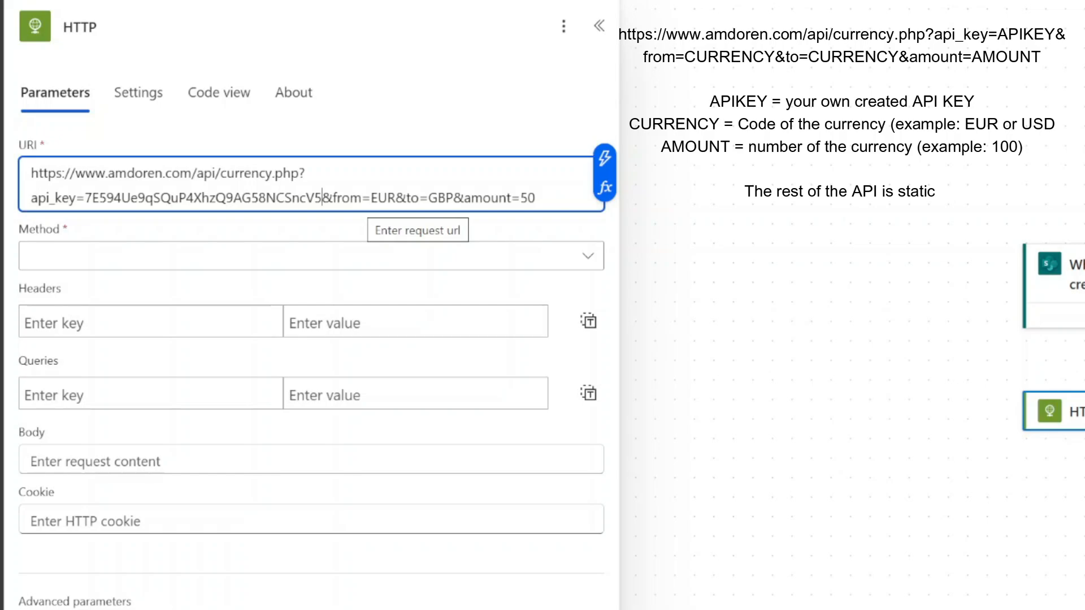
Step: Replace the URI's from currency with the trigger's Currency field, checking the list's Currency column
{"action": "double_click", "coordinate": [382, 197]}
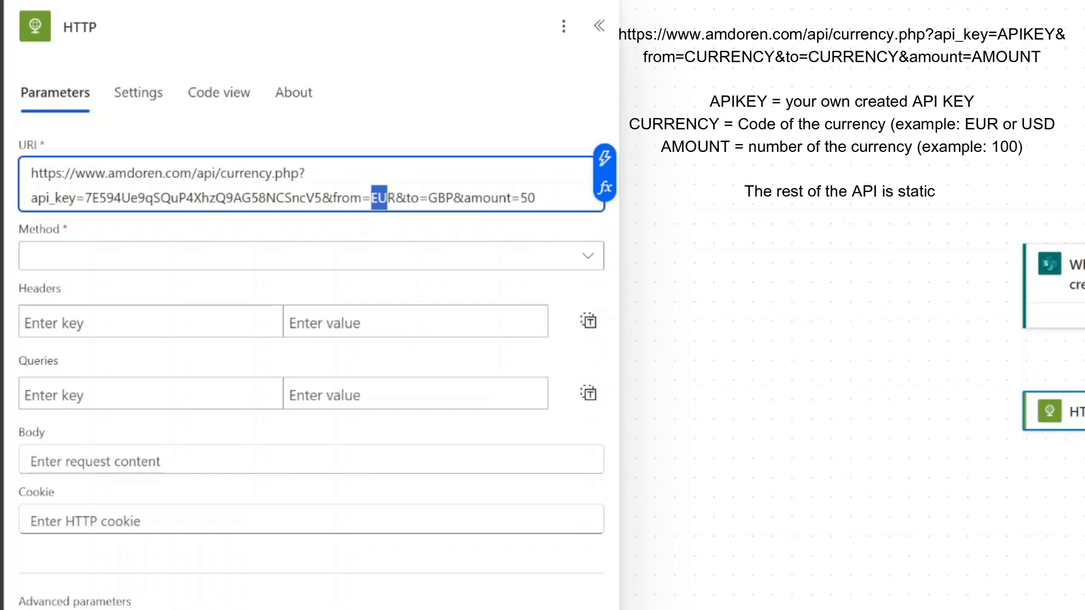
{"action": "key", "text": "Delete"}
{"action": "left_click", "coordinate": [604, 159]}
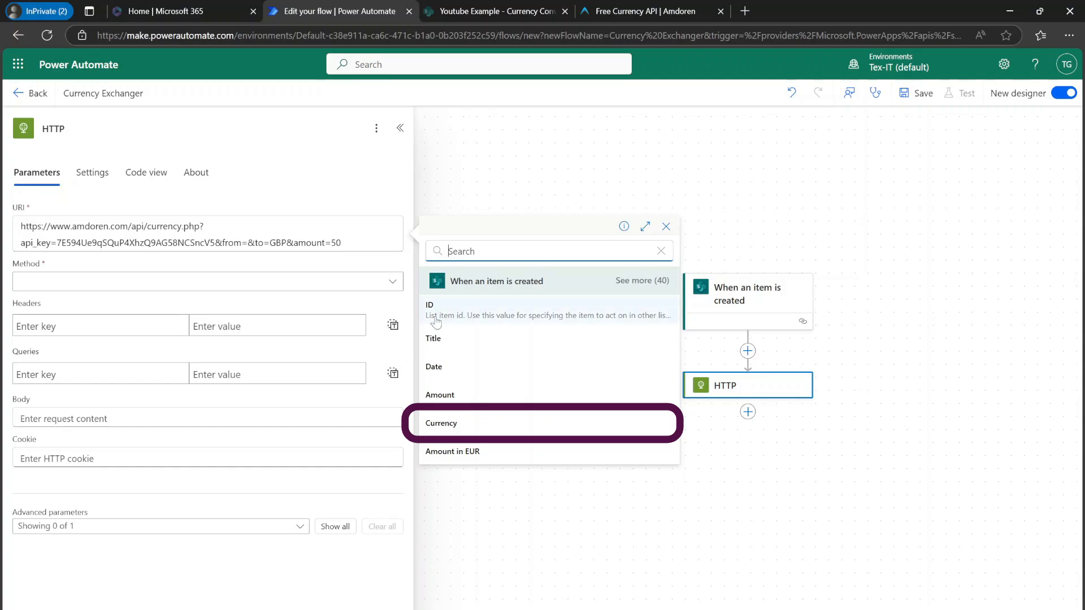
{"action": "left_click", "coordinate": [436, 424]}
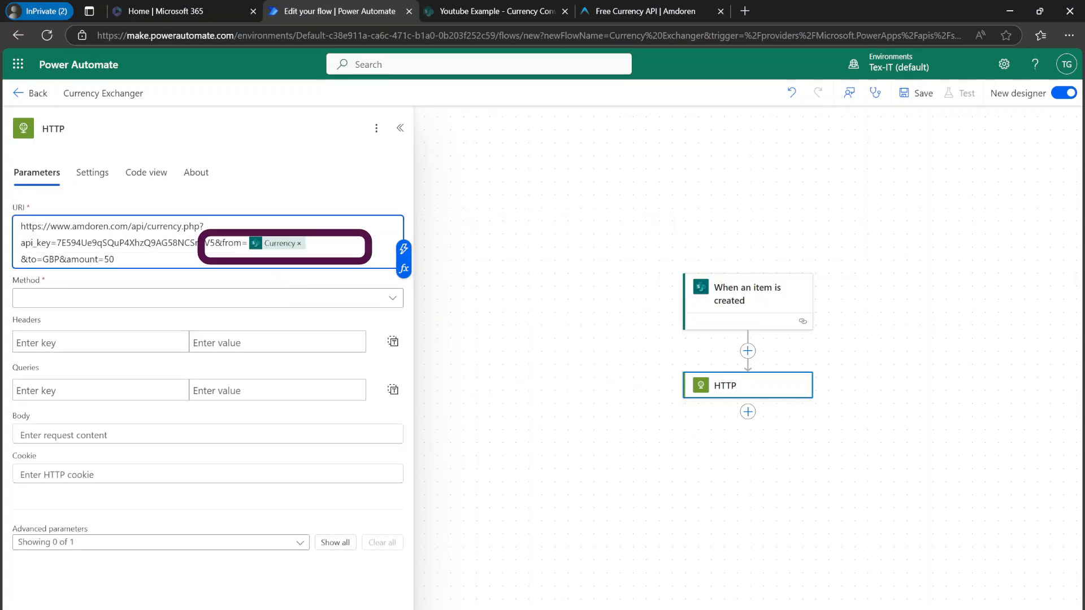
{"action": "left_click", "coordinate": [491, 11]}
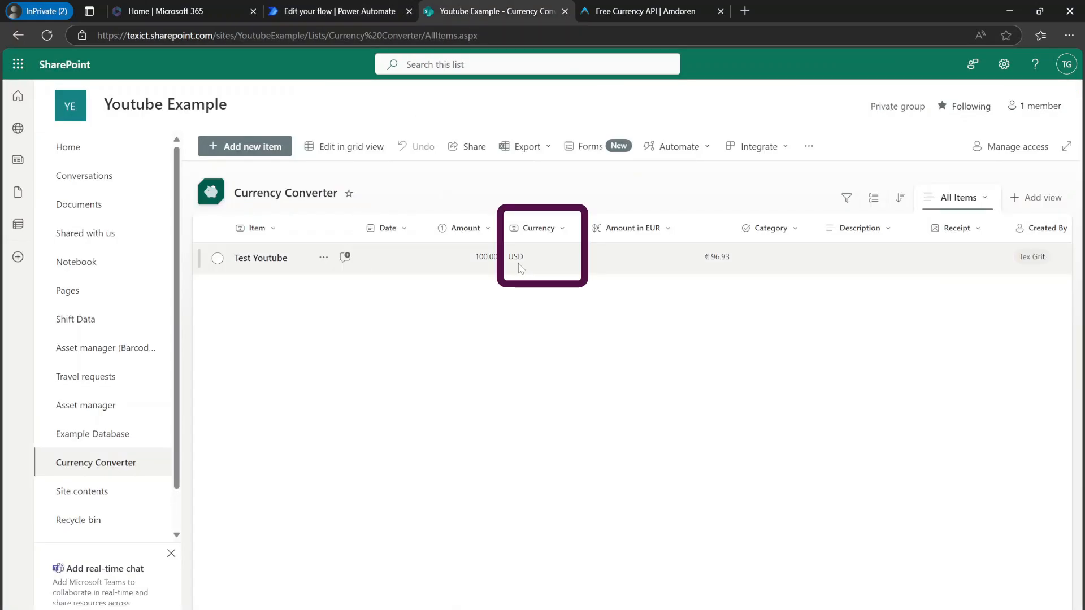
{"action": "left_click", "coordinate": [325, 17]}
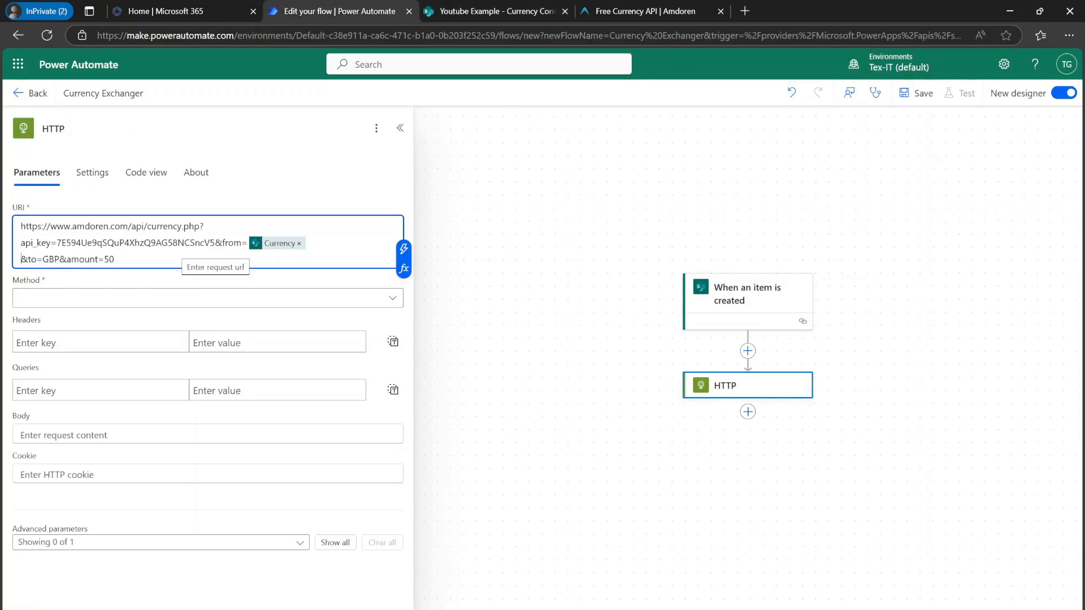
Step: Set the URI's to currency to EUR and replace the amount value with the trigger's Amount field
{"action": "left_click_drag", "start_coordinate": [43, 259], "coordinate": [91, 233]}
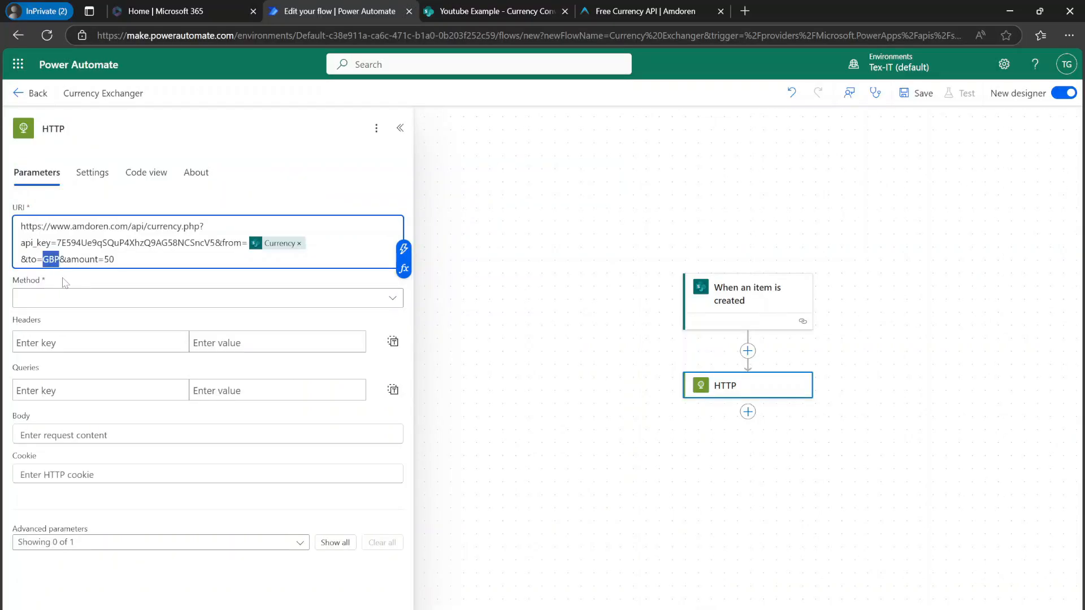
{"action": "type", "text": "EUR"}
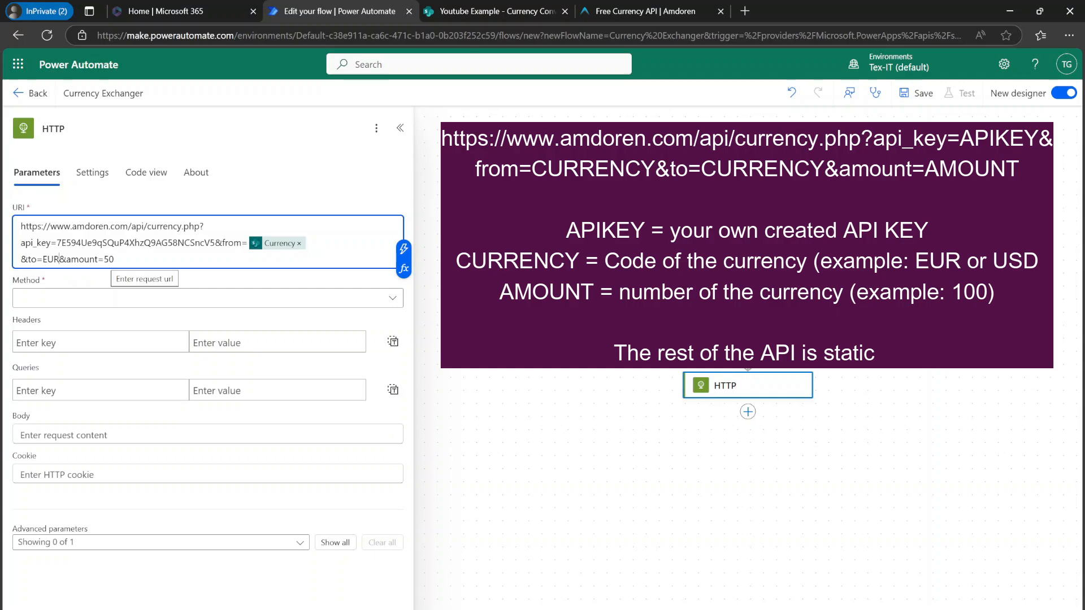
{"action": "double_click", "coordinate": [109, 259]}
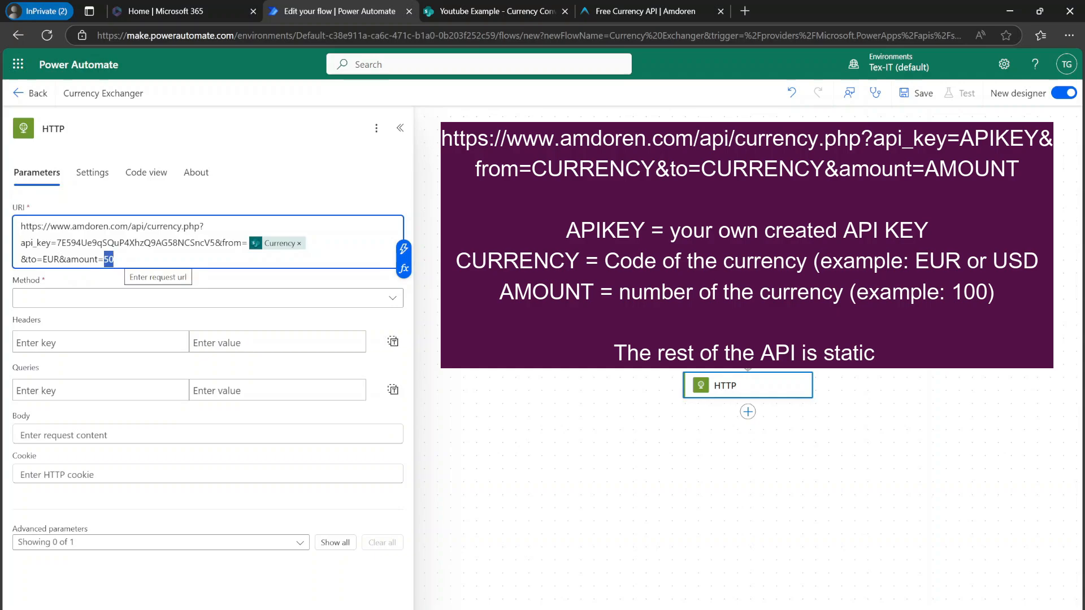
{"action": "key", "text": "BackSpace"}
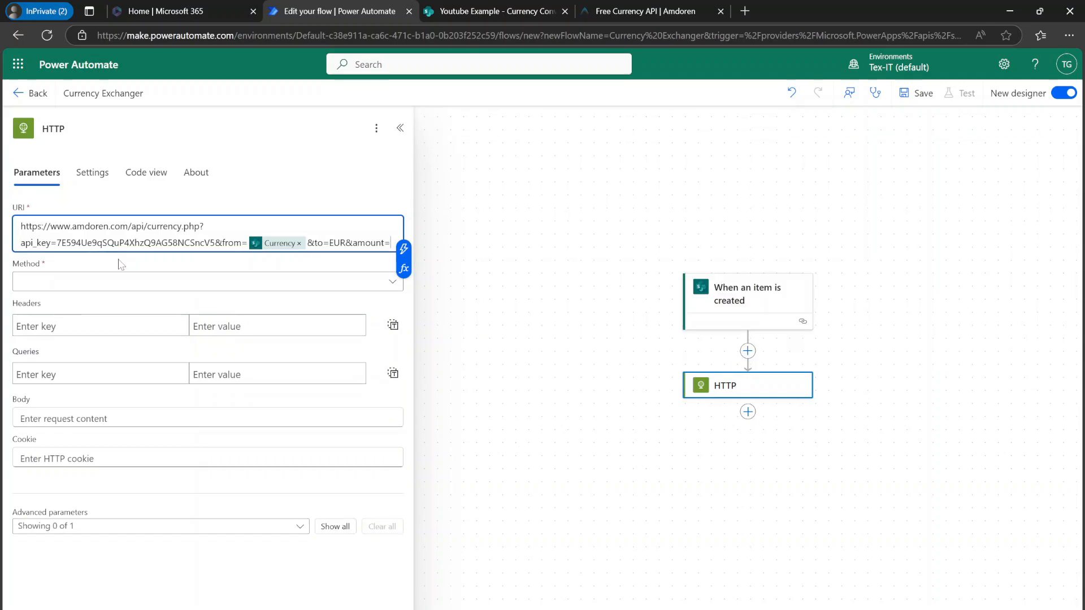
{"action": "left_click", "coordinate": [403, 248]}
{"action": "left_click", "coordinate": [447, 393]}
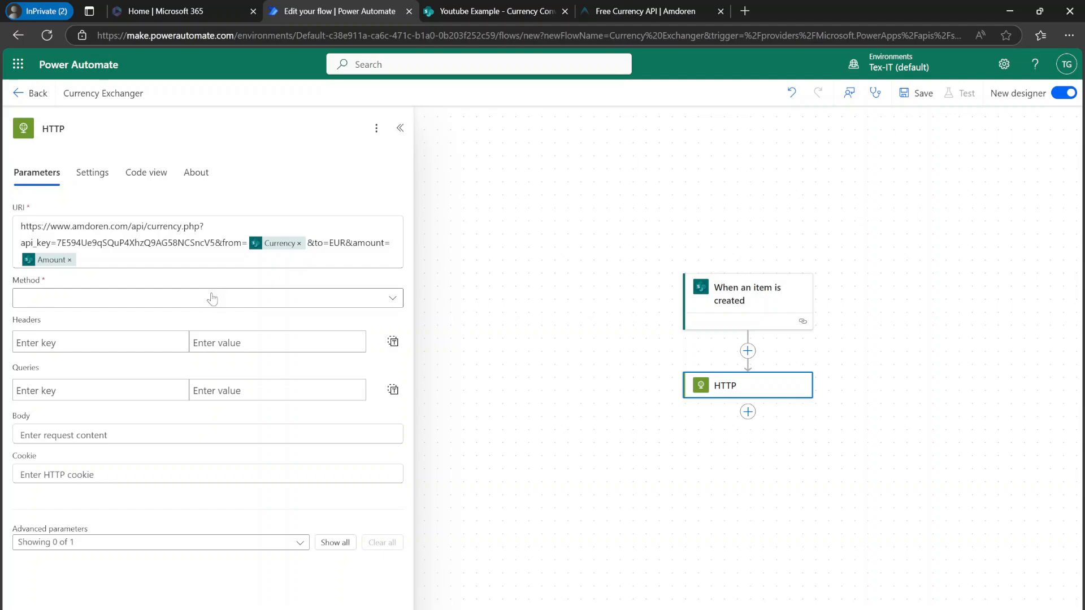
Step: Set the HTTP action's method to GET
{"action": "left_click", "coordinate": [211, 300]}
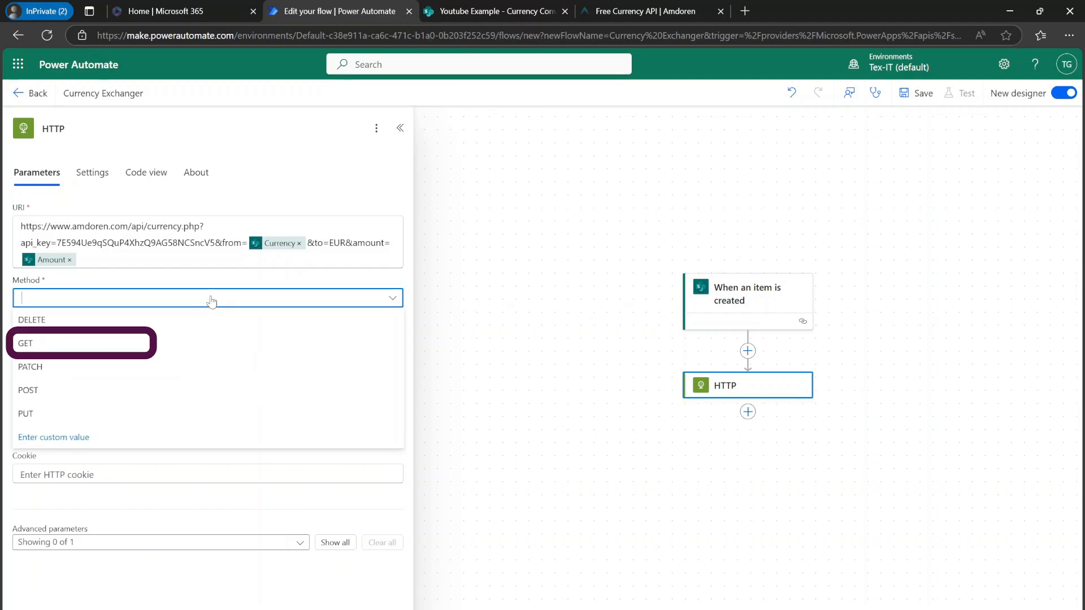
{"action": "left_click", "coordinate": [130, 346]}
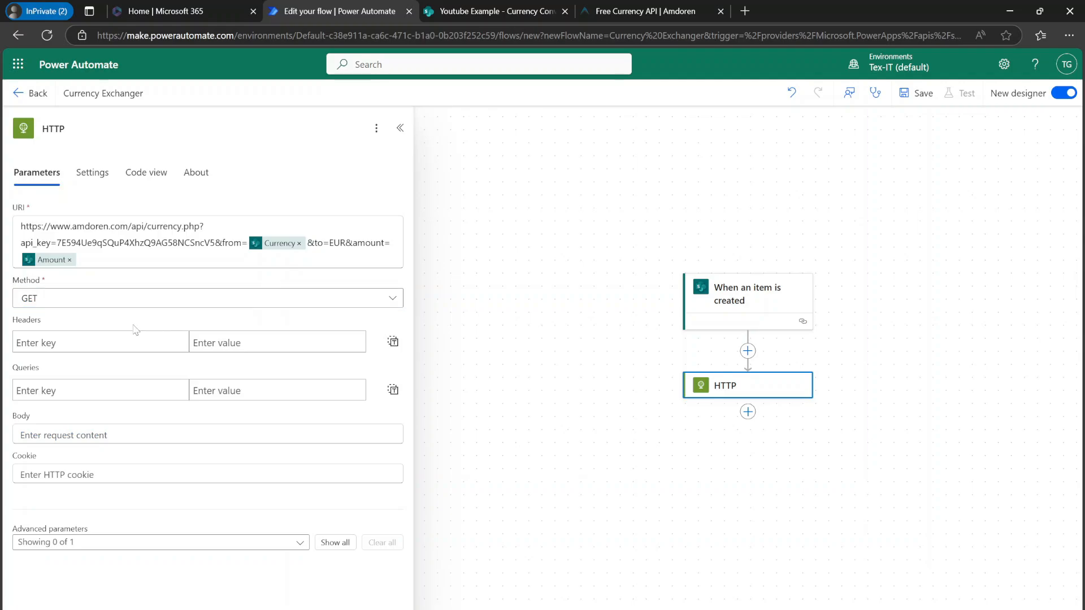
{"action": "left_click", "coordinate": [600, 12]}
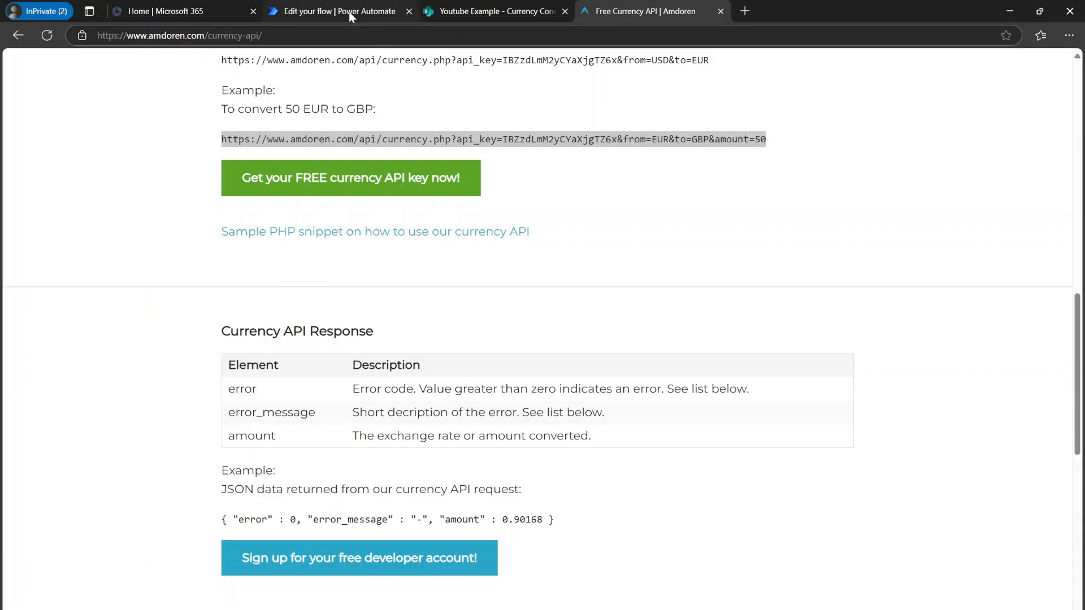
Step: Add a Parse JSON action after the HTTP action and set its content to the HTTP Body
{"action": "left_click", "coordinate": [348, 12]}
{"action": "left_click", "coordinate": [748, 412]}
{"action": "type", "text": "parse"}
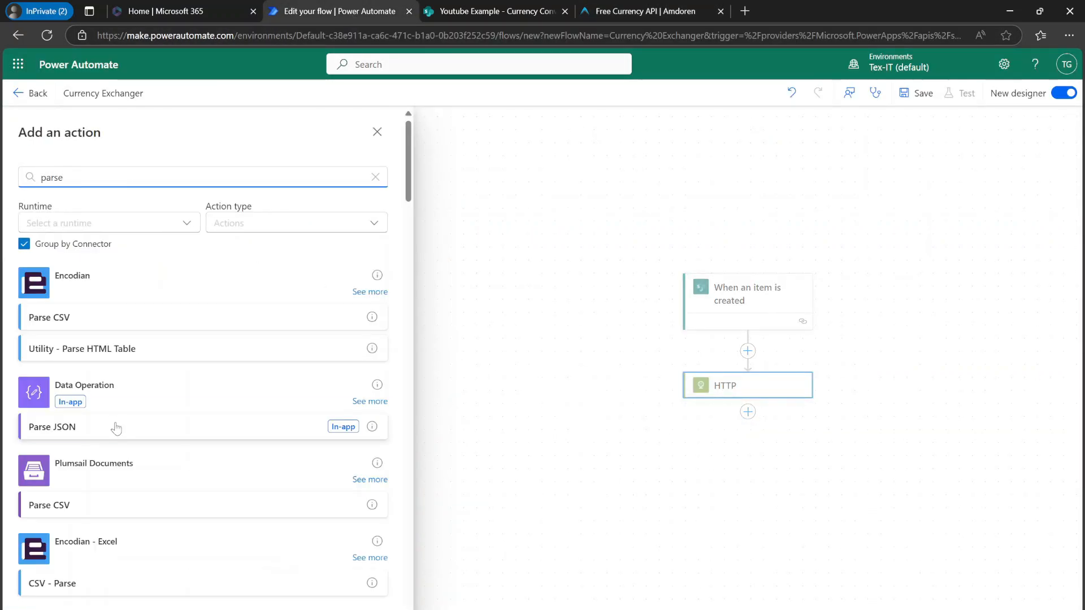
{"action": "left_click", "coordinate": [115, 424]}
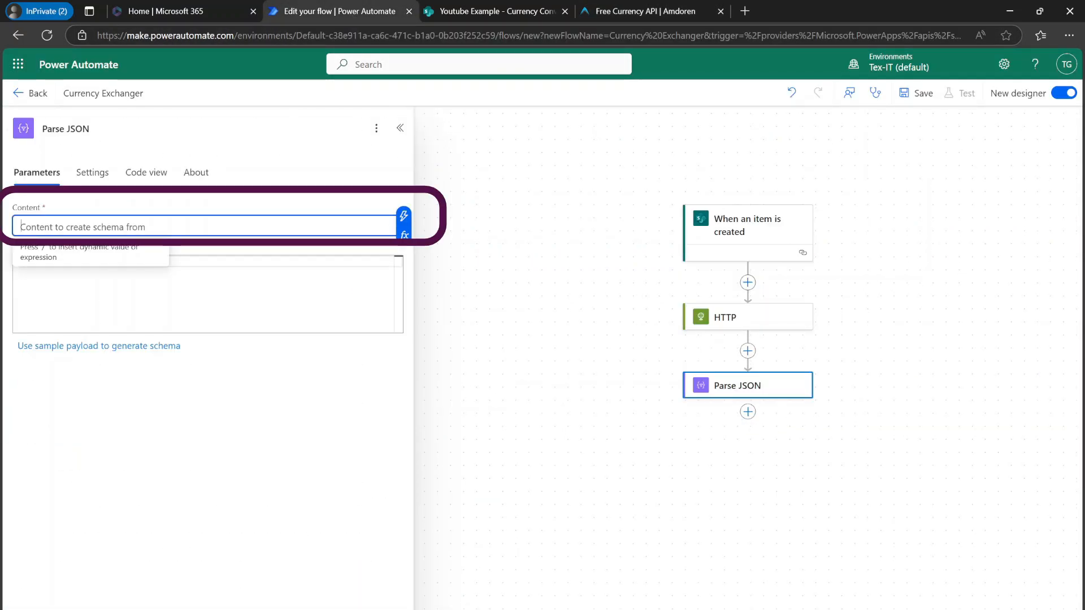
{"action": "left_click", "coordinate": [404, 215]}
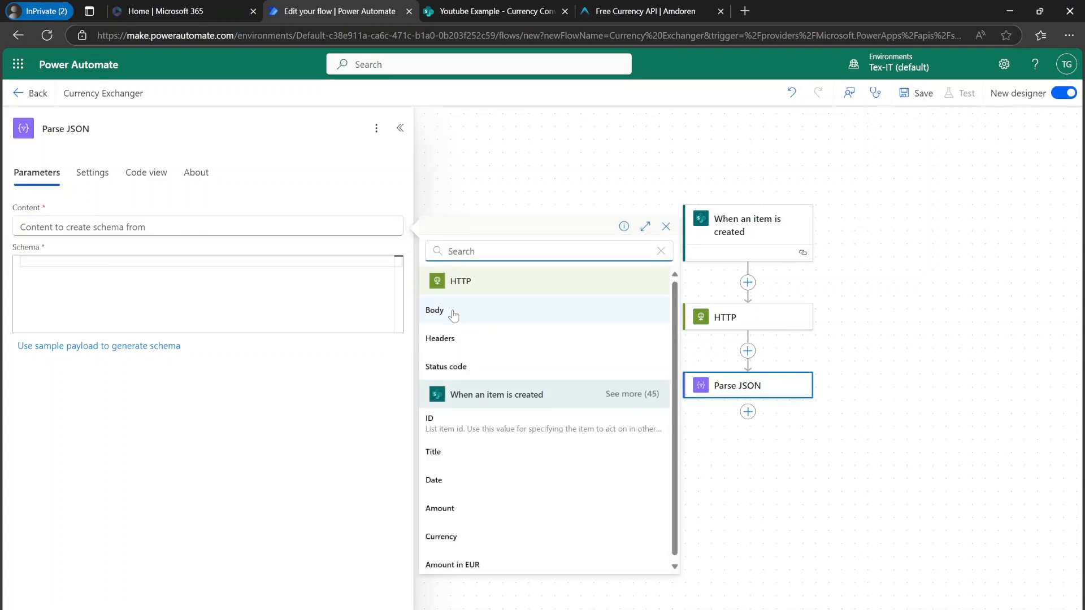
{"action": "left_click", "coordinate": [453, 314]}
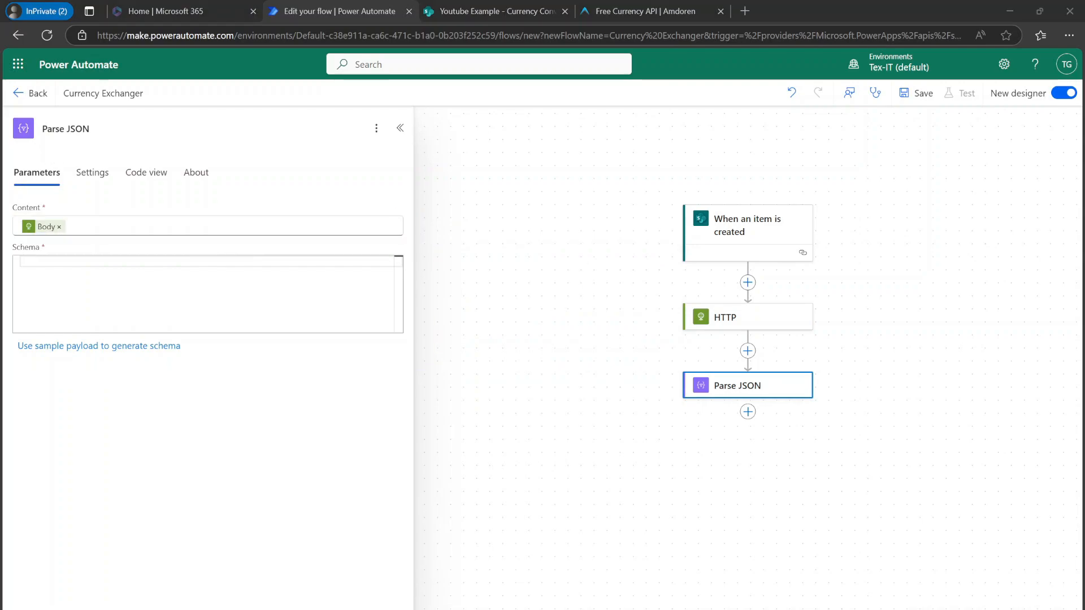
Step: Generate the Parse JSON schema from a sample payload, using the example JSON response copied from the Amdoren API page
{"action": "left_click", "coordinate": [616, 15]}
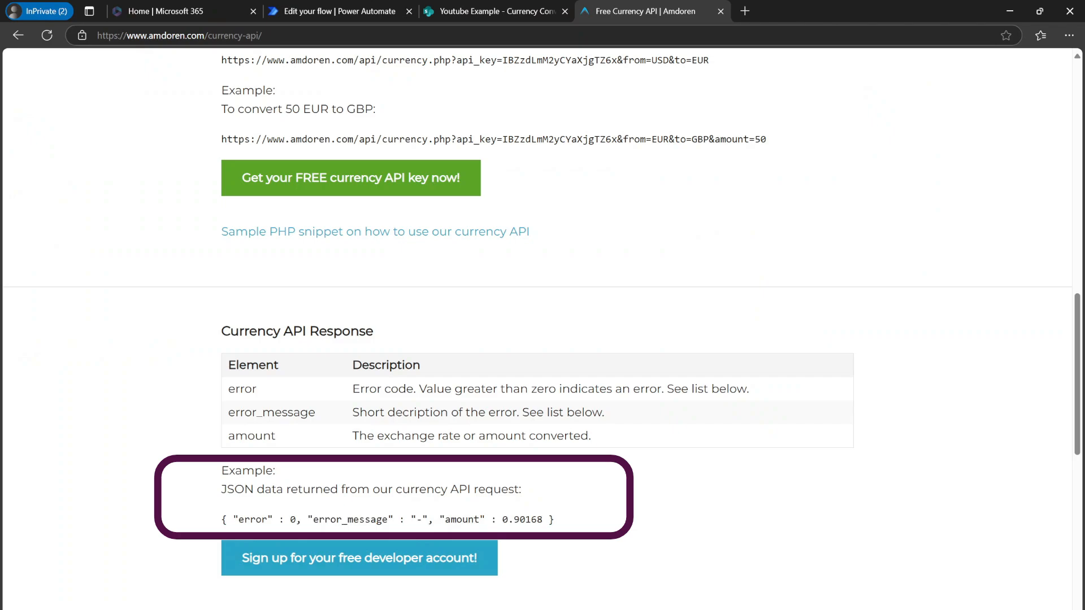
{"action": "left_click_drag", "start_coordinate": [221, 519], "coordinate": [575, 523]}
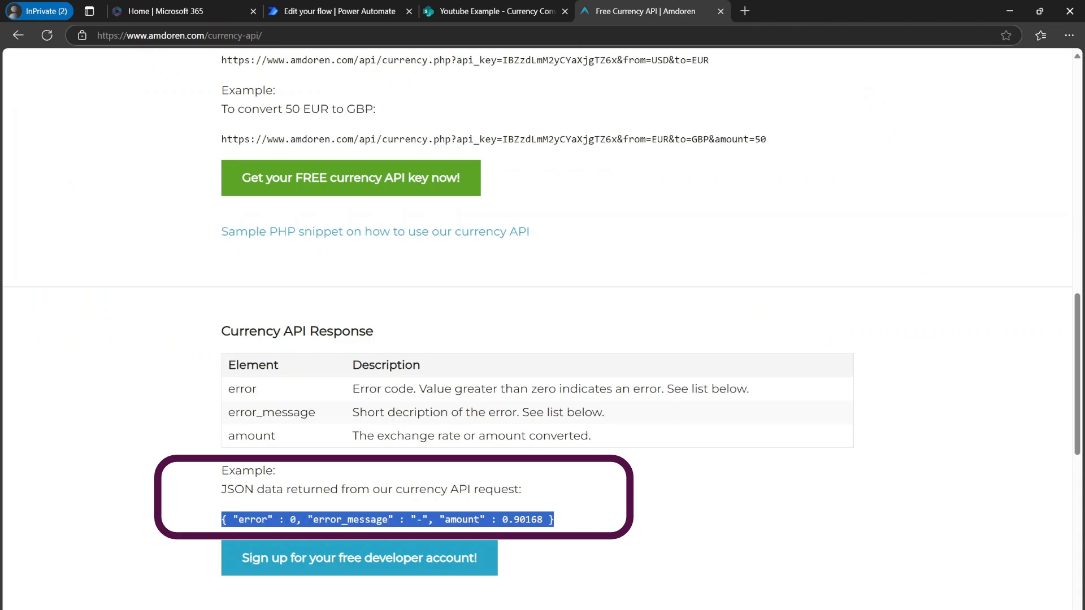
{"action": "left_click", "coordinate": [390, 14]}
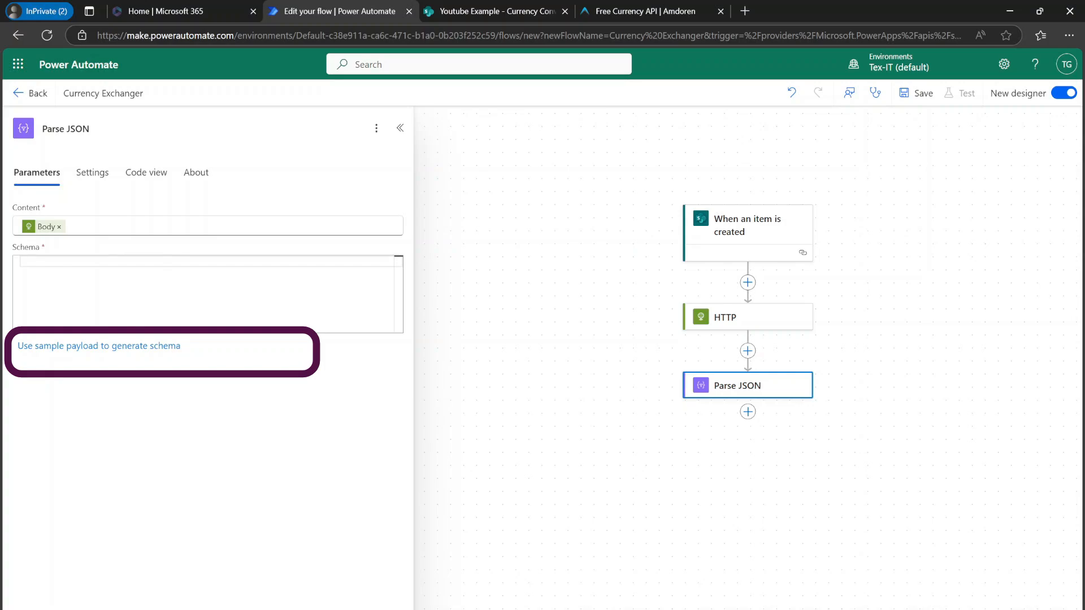
{"action": "left_click", "coordinate": [88, 357]}
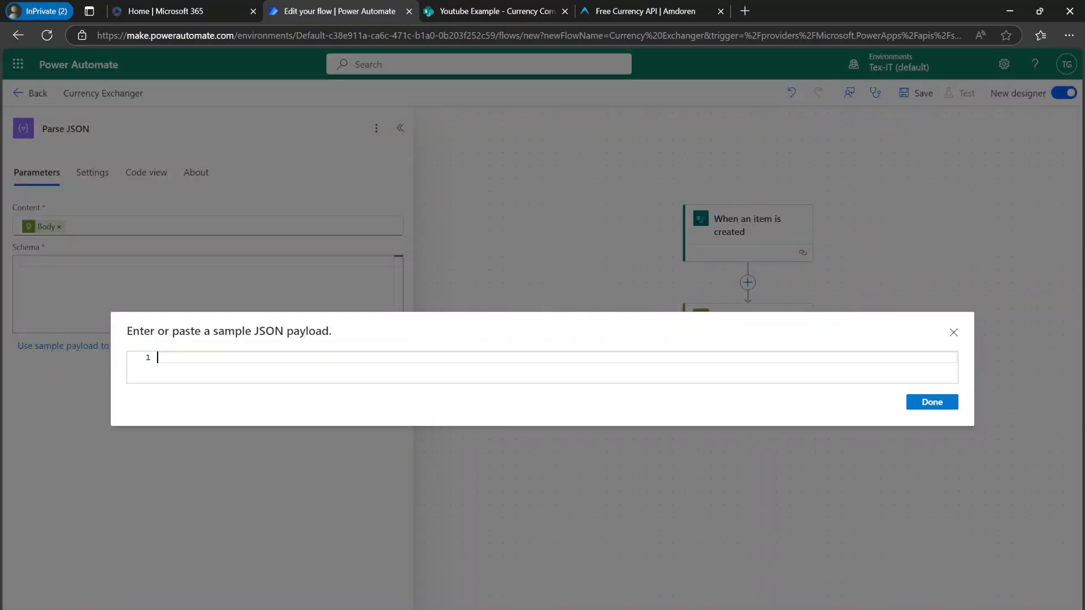
{"action": "type", "text": "{ \"error\" : 0, \"error_message\" : \"-\", \"amount\" : 0.78125 }"}
{"action": "left_click", "coordinate": [932, 402]}
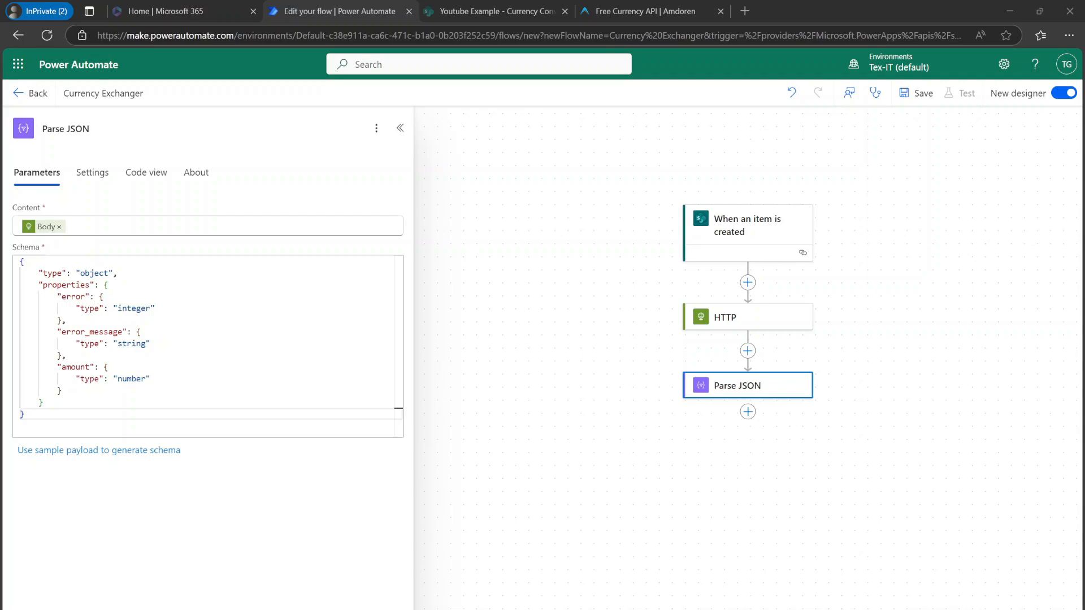
Step: Add a SharePoint Update item action for the Currency Converter list and set its Id to the trigger's ID
{"action": "left_click", "coordinate": [748, 412]}
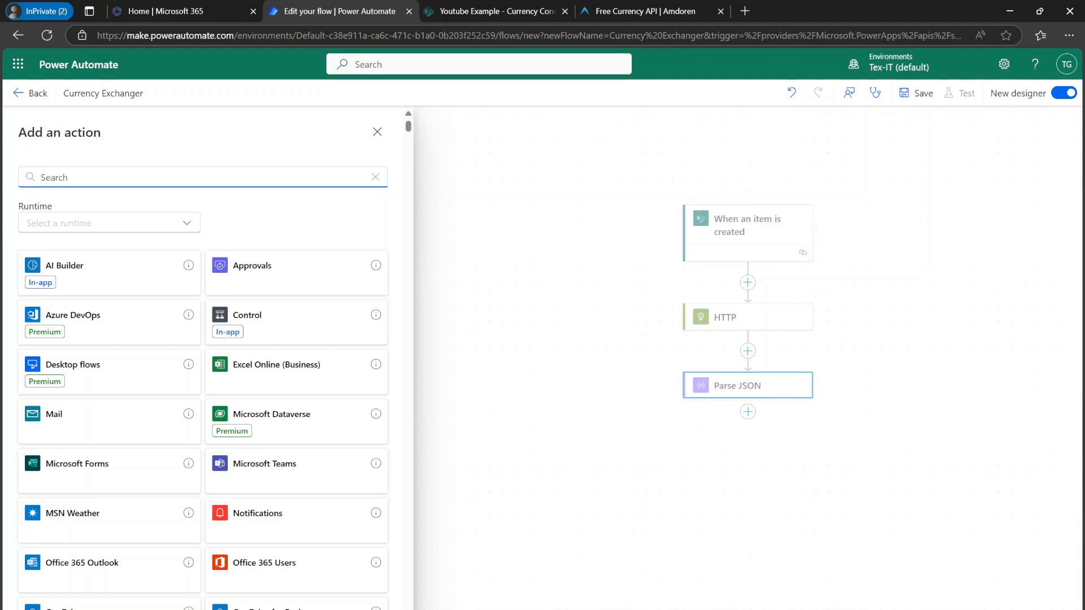
{"action": "type", "text": "update"}
{"action": "left_click", "coordinate": [85, 396]}
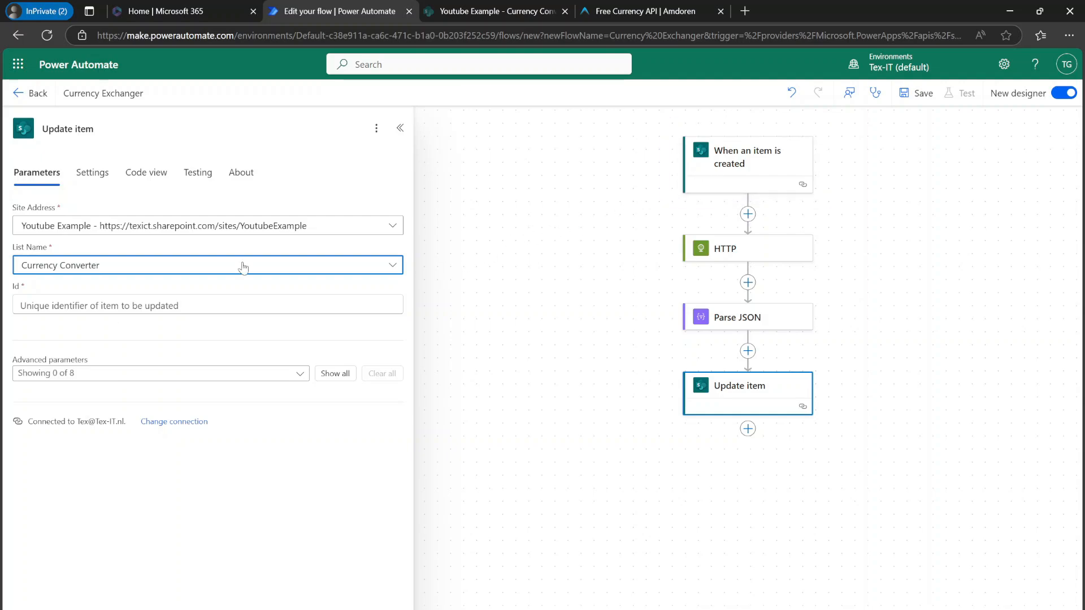
{"action": "left_click", "coordinate": [134, 300]}
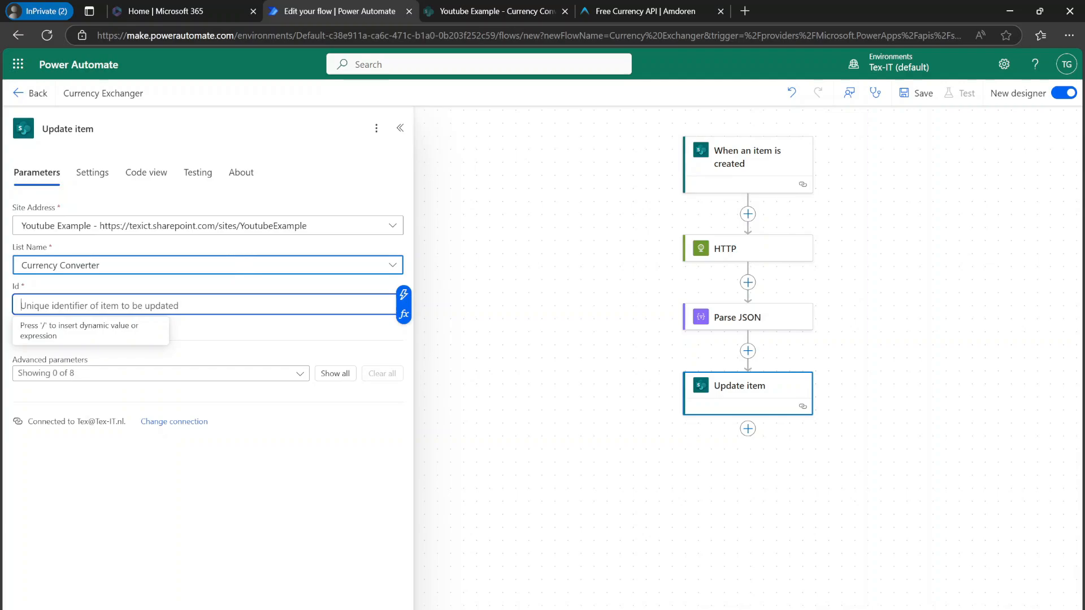
{"action": "left_click", "coordinate": [403, 295]}
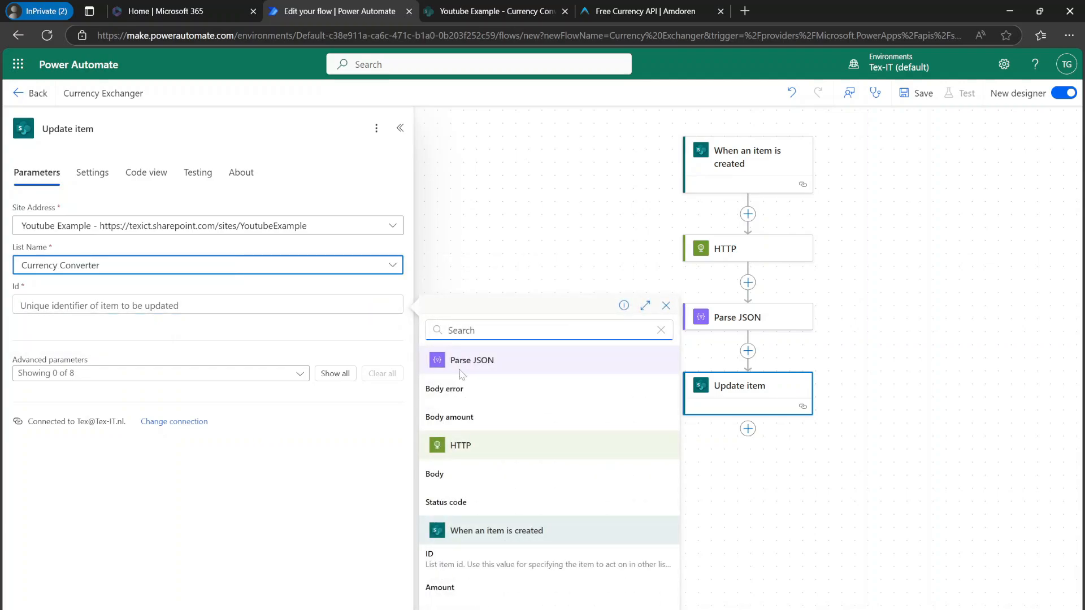
{"action": "left_click", "coordinate": [496, 560]}
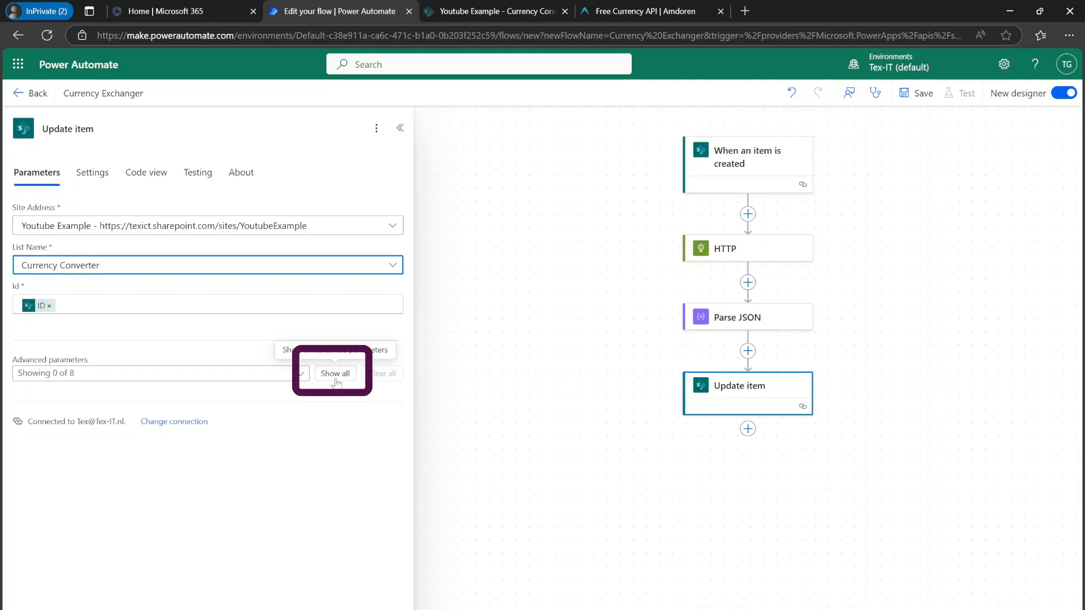
Step: Set the Update item's Amount in EUR field to the Parse JSON Body amount, then save the flow and return to its details
{"action": "left_click", "coordinate": [335, 374]}
{"action": "scroll", "coordinate": [241, 509], "scroll_direction": "down", "scroll_amount": 1}
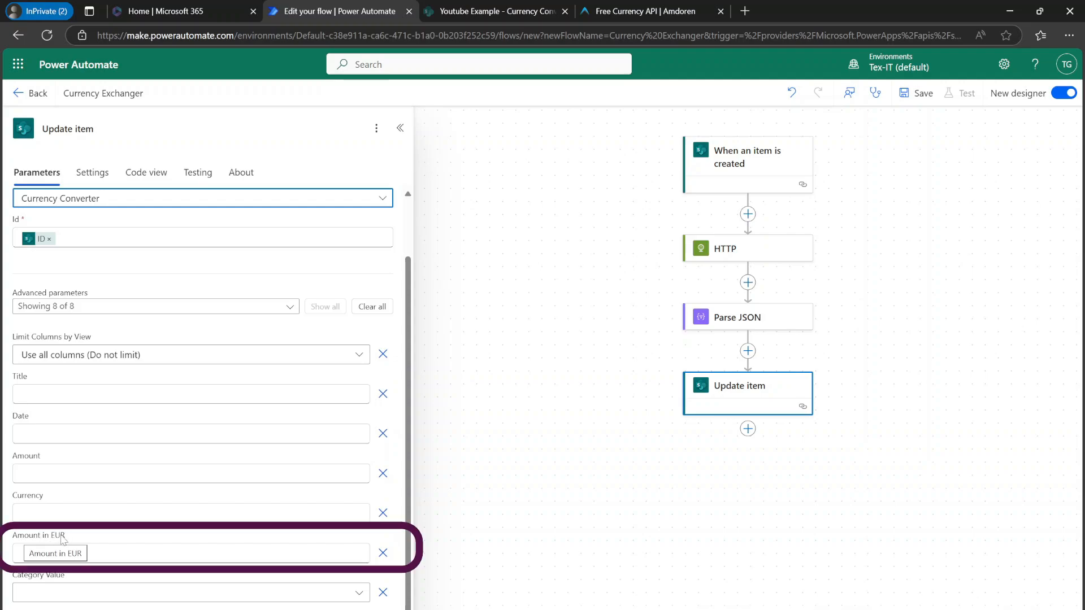
{"action": "left_click", "coordinate": [22, 554]}
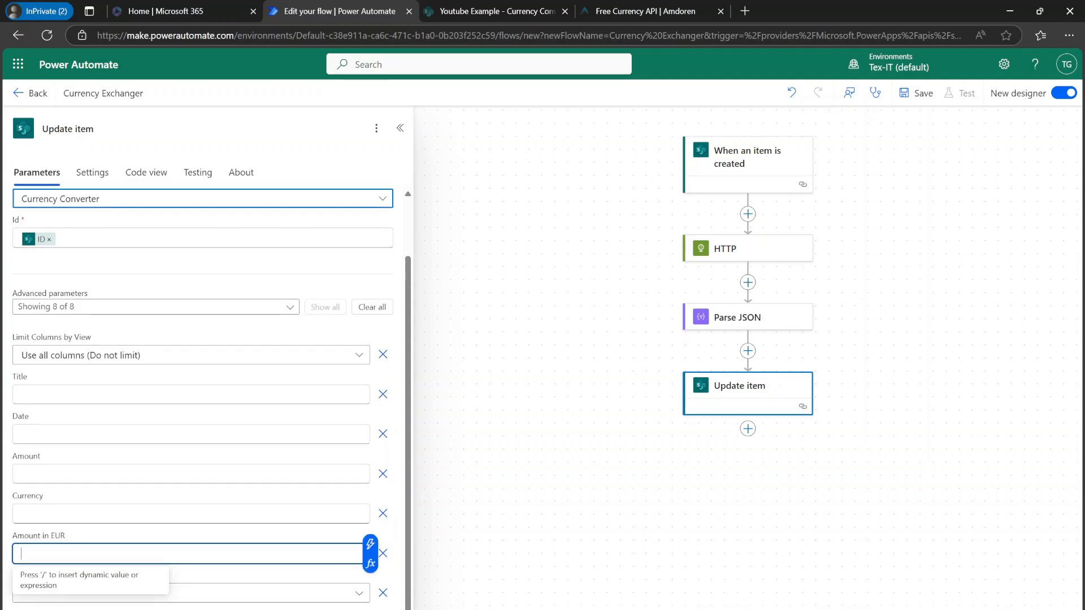
{"action": "left_click", "coordinate": [370, 545]}
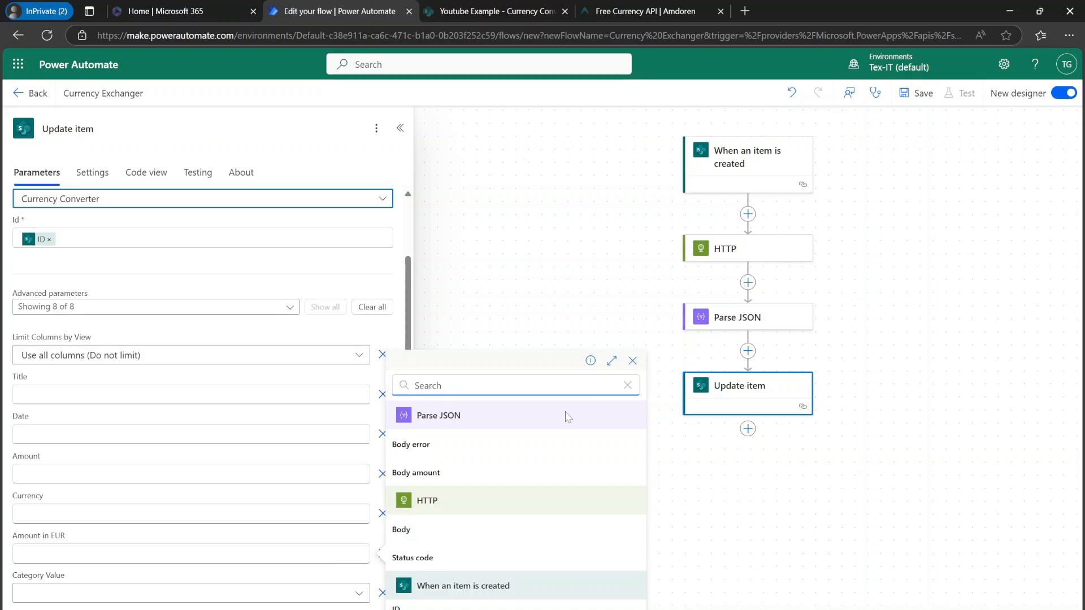
{"action": "left_click", "coordinate": [475, 480]}
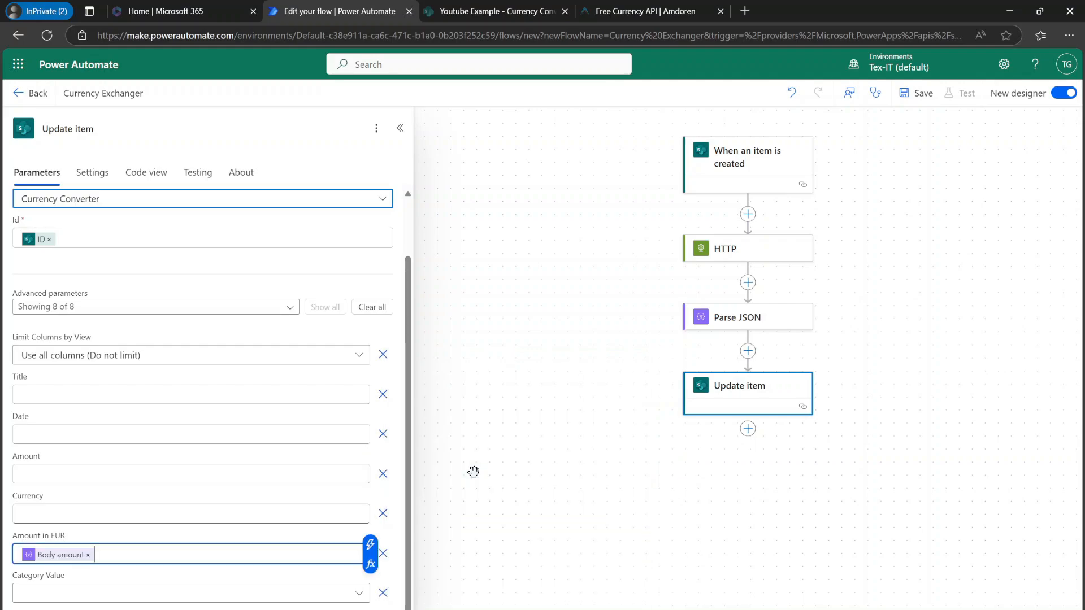
{"action": "left_click", "coordinate": [917, 93]}
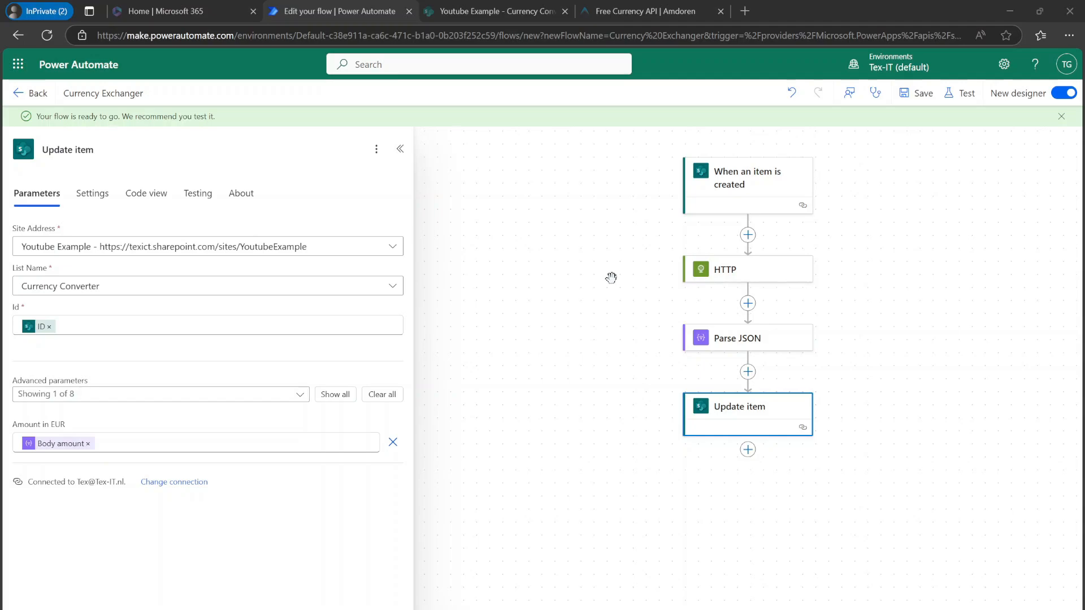
{"action": "left_click", "coordinate": [32, 104]}
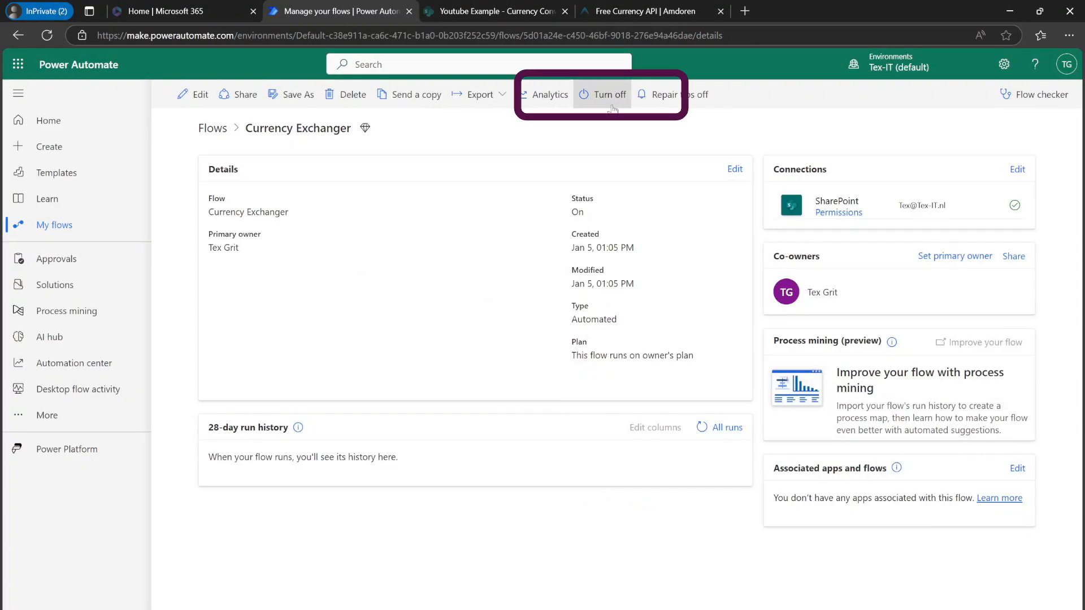
Step: Add a new list item named New Example Youtube with amount 1000 and currency GBP to test the flow
{"action": "left_click", "coordinate": [470, 13]}
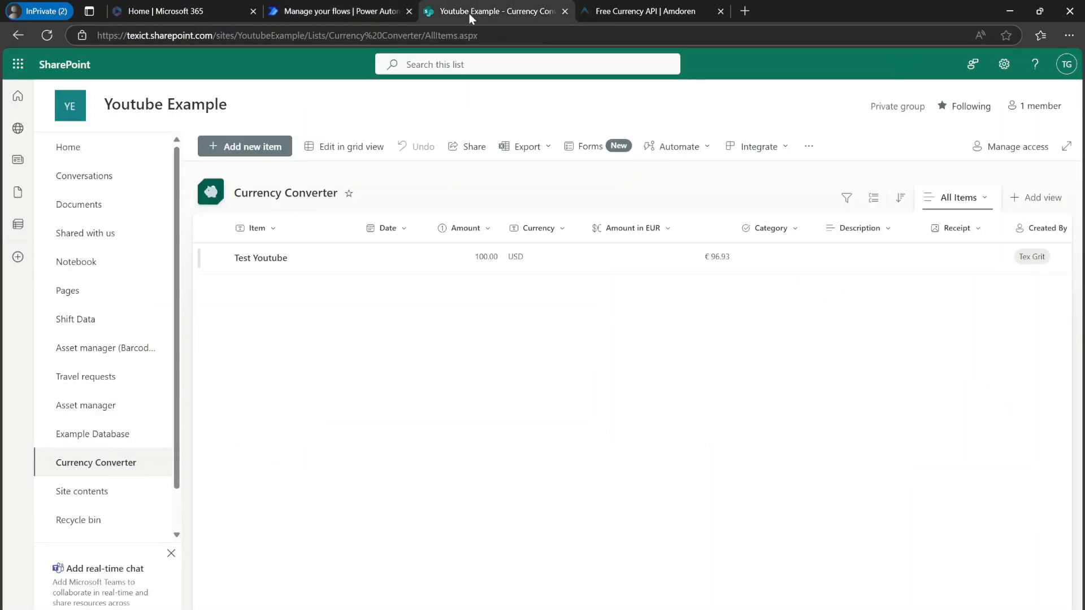
{"action": "left_click", "coordinate": [252, 148]}
{"action": "type", "text": "New"}
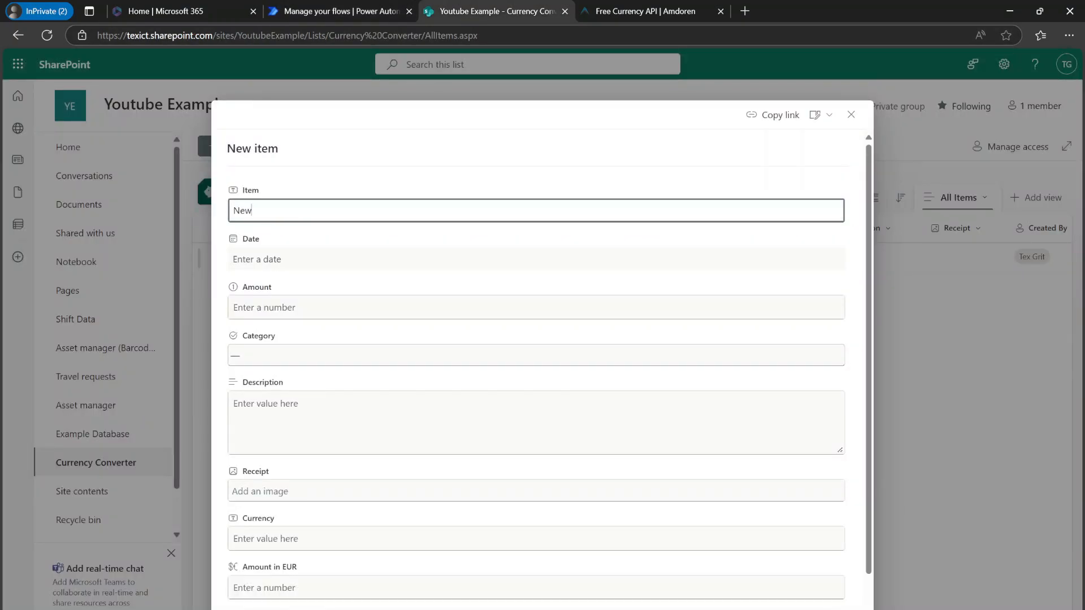
{"action": "type", "text": " Example Youtube"}
{"action": "key", "text": "Tab"}
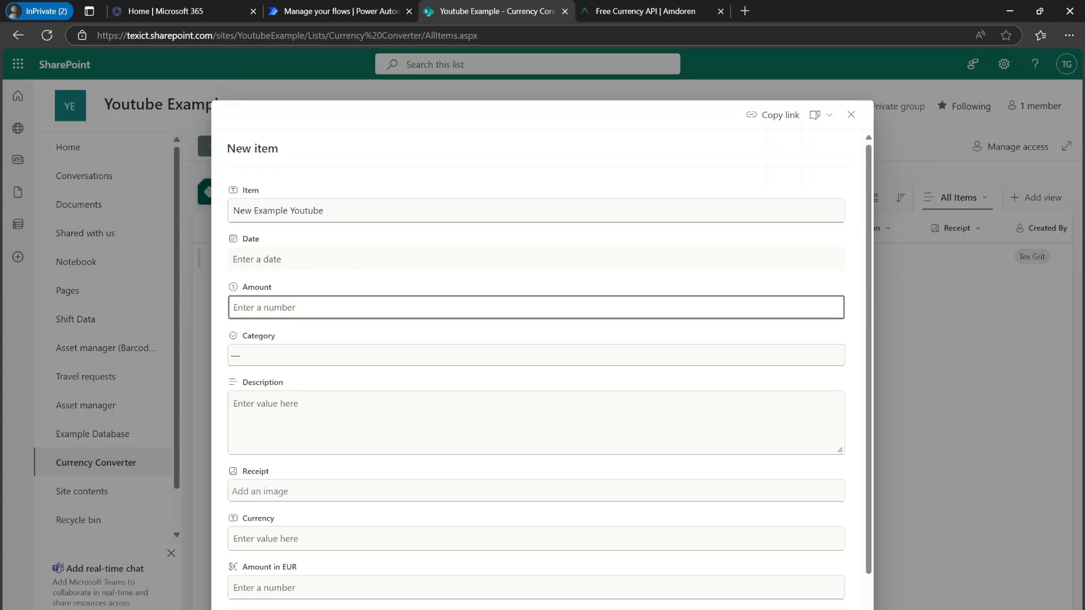
{"action": "type", "text": "1000"}
{"action": "scroll", "coordinate": [314, 482], "scroll_direction": "down", "scroll_amount": 1}
{"action": "left_click", "coordinate": [315, 502]}
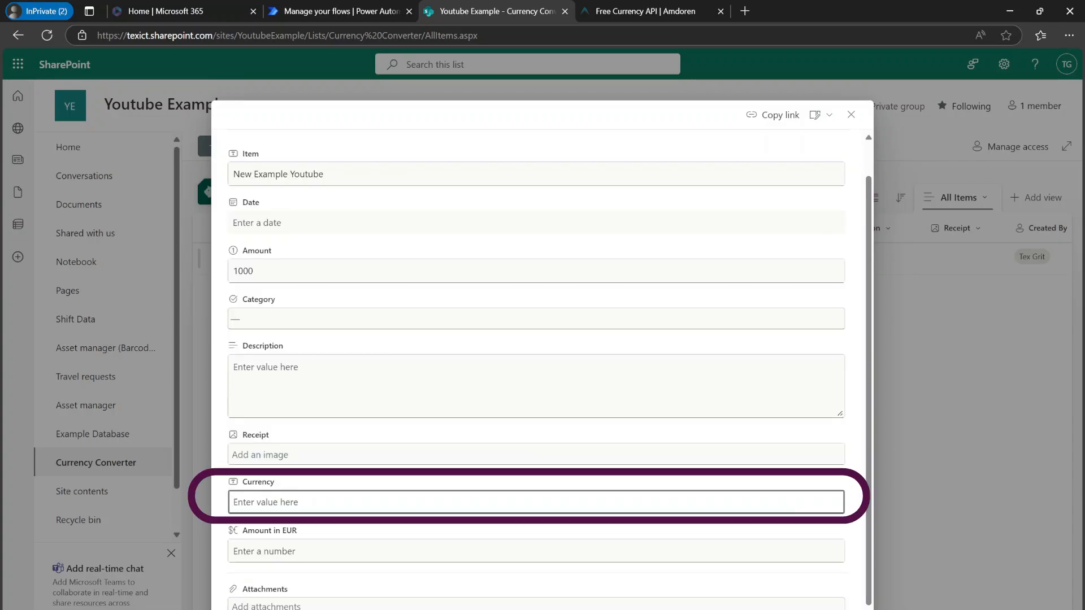
{"action": "type", "text": "GBP"}
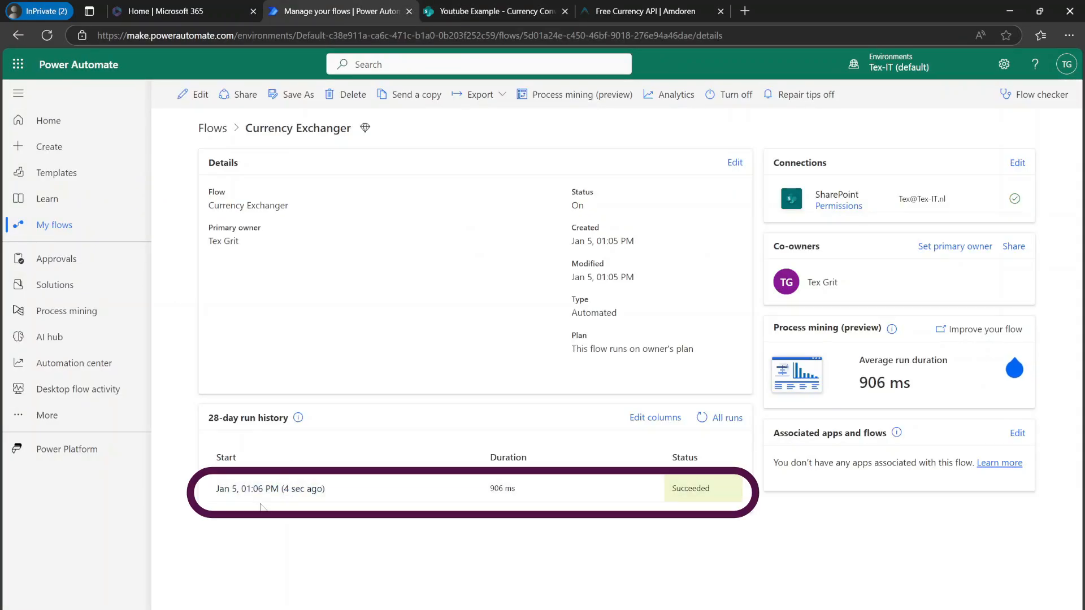
Step: Refresh the Currency Converter list to check the new item's Amount in EUR
{"action": "key", "text": "ctrl+Tab"}
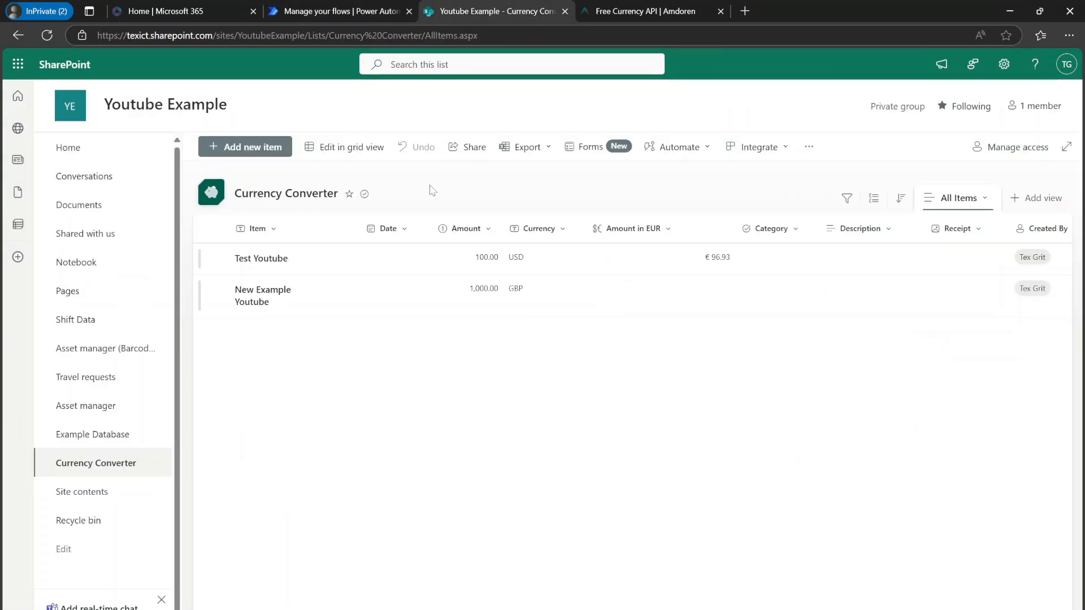
{"action": "left_click", "coordinate": [47, 35]}
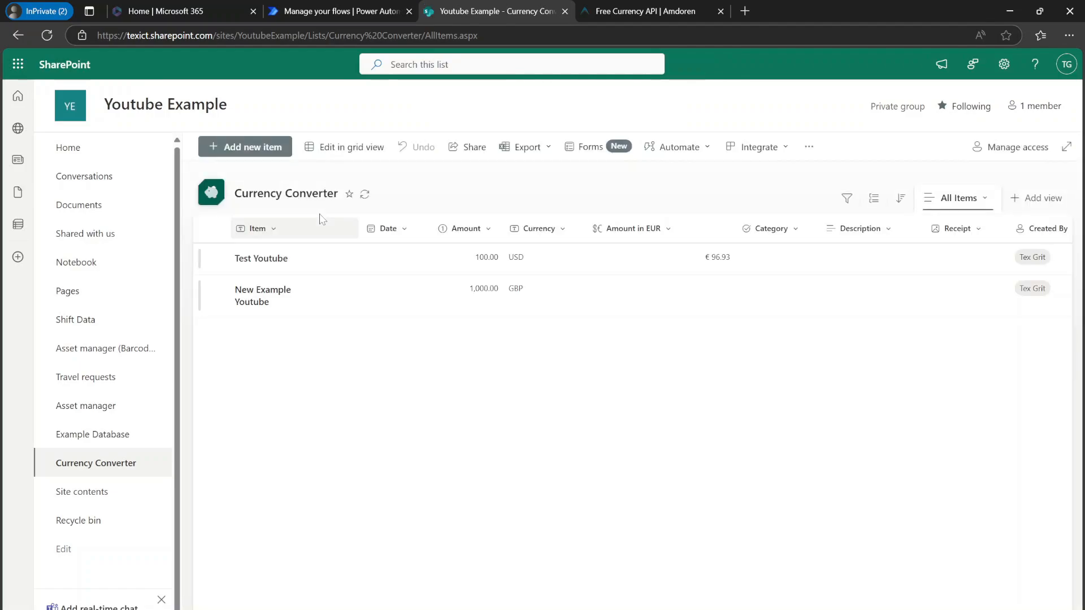